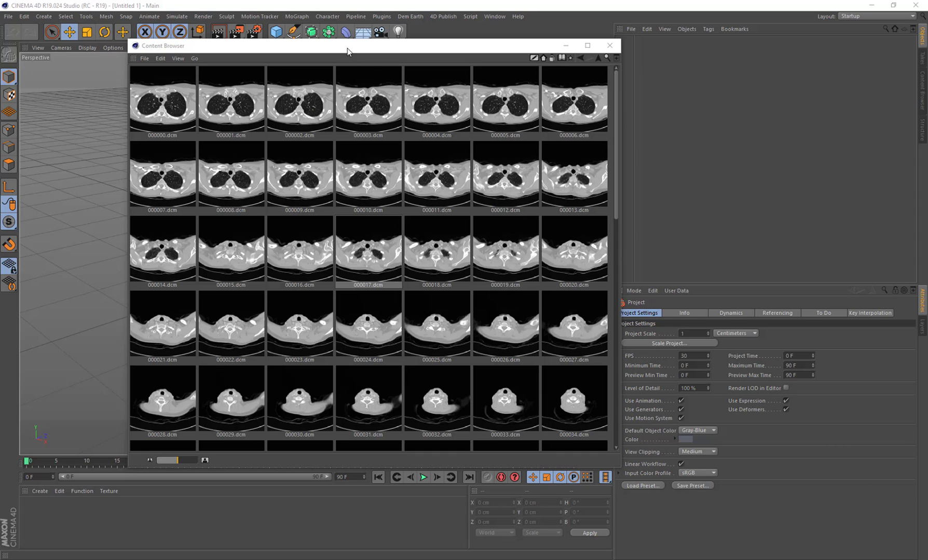
- Nudge the Content Browser window and scroll through the CT slice thumbnails
{"action": "mouse_move", "coordinate": [347, 51]}
{"action": "left_mouse_down"}
{"action": "mouse_move", "coordinate": [333, 53]}
{"action": "mouse_move", "coordinate": [354, 49]}
{"action": "left_mouse_up"}
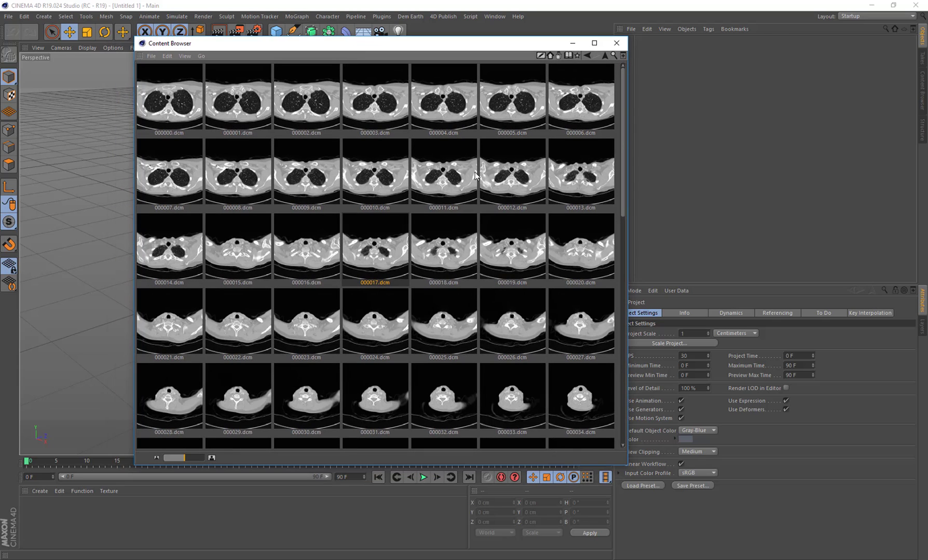
{"action": "scroll", "coordinate": [475, 175], "scroll_direction": "down", "scroll_amount": 10}
{"action": "scroll", "coordinate": [475, 175], "scroll_direction": "up", "scroll_amount": 10}
{"action": "scroll", "coordinate": [476, 175], "scroll_direction": "down", "scroll_amount": 12}
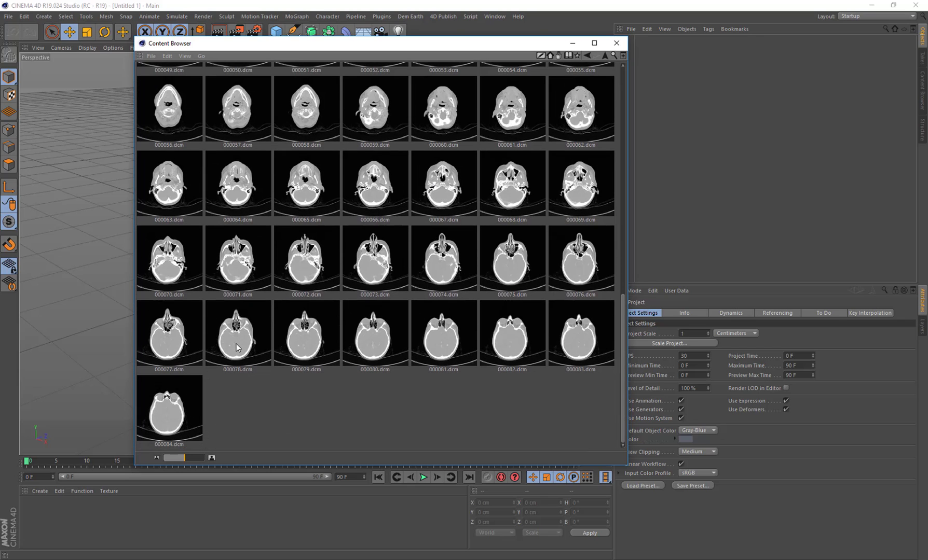
{"action": "scroll", "coordinate": [307, 345], "scroll_direction": "up", "scroll_amount": 12}
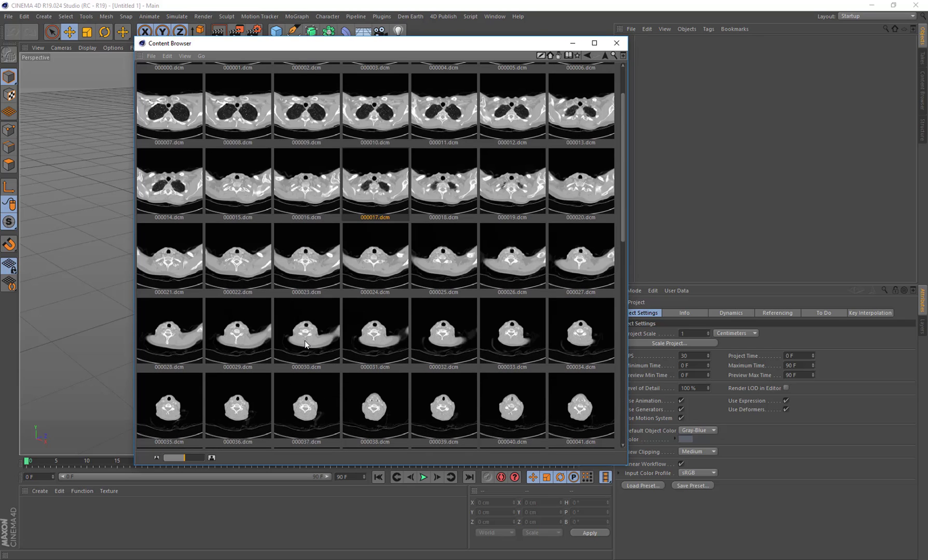
- Preview slice 000009 at full size in the Picture Viewer, then close it
{"action": "double_click", "coordinate": [299, 121]}
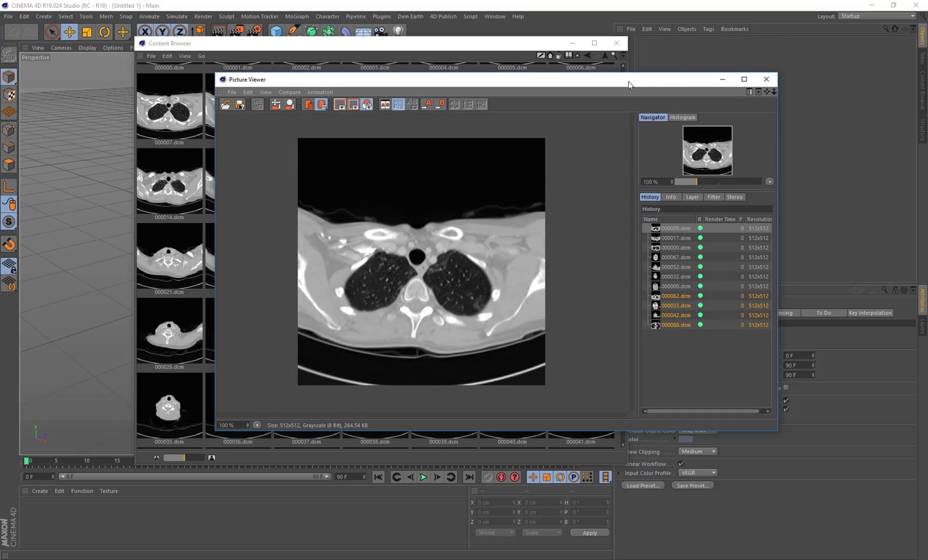
{"action": "left_click_drag", "start_coordinate": [629, 81], "coordinate": [576, 91]}
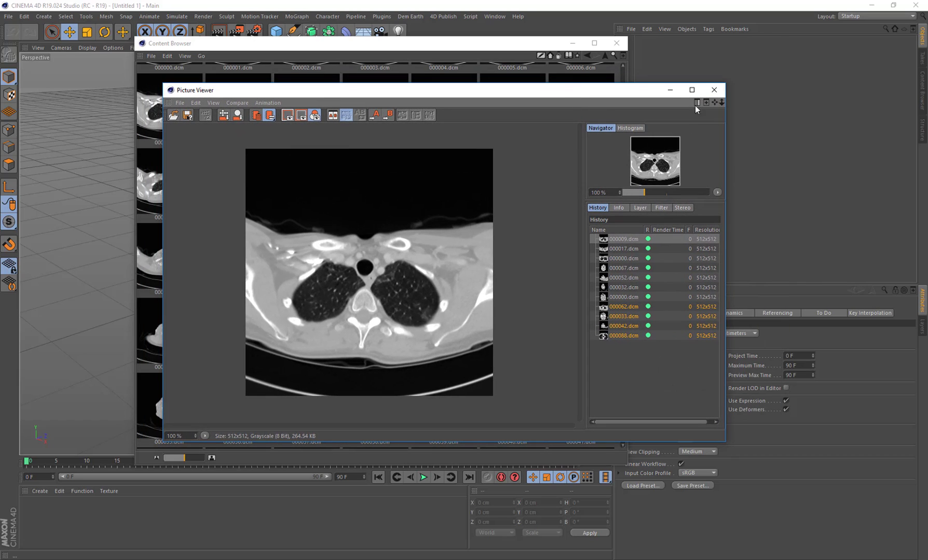
{"action": "left_click", "coordinate": [714, 90]}
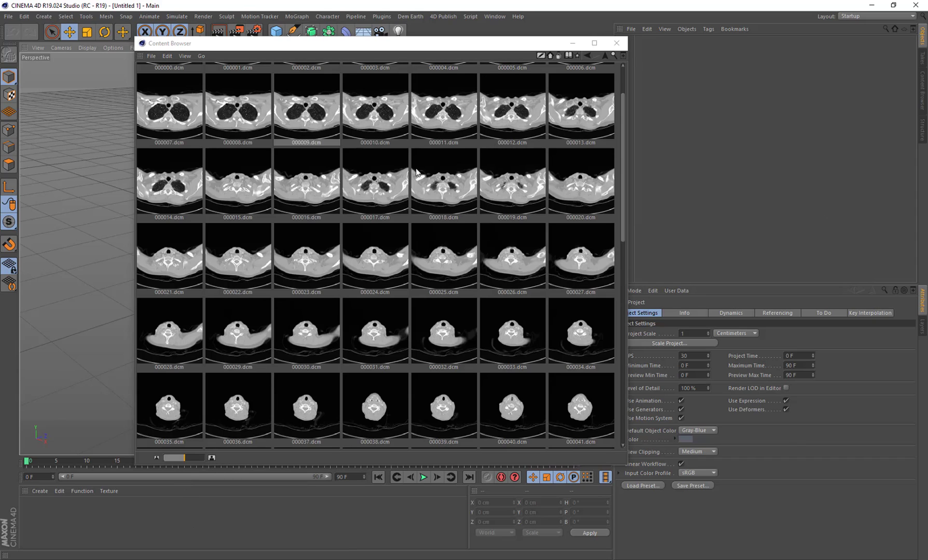
- Scroll the thumbnail grid again, then switch over to the web browser
{"action": "scroll", "coordinate": [450, 193], "scroll_direction": "up", "scroll_amount": 2}
{"action": "scroll", "coordinate": [465, 188], "scroll_direction": "up", "scroll_amount": 1}
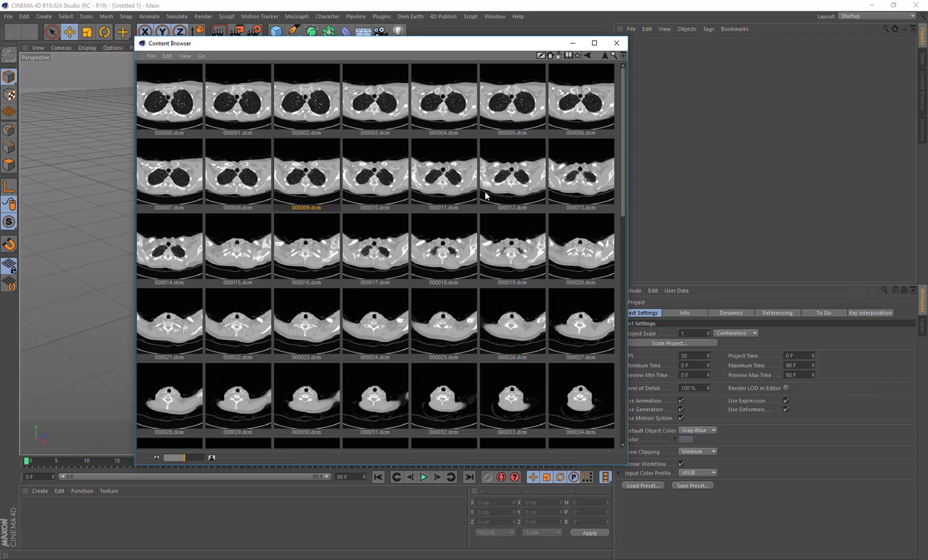
{"action": "scroll", "coordinate": [356, 178], "scroll_direction": "down", "scroll_amount": 10}
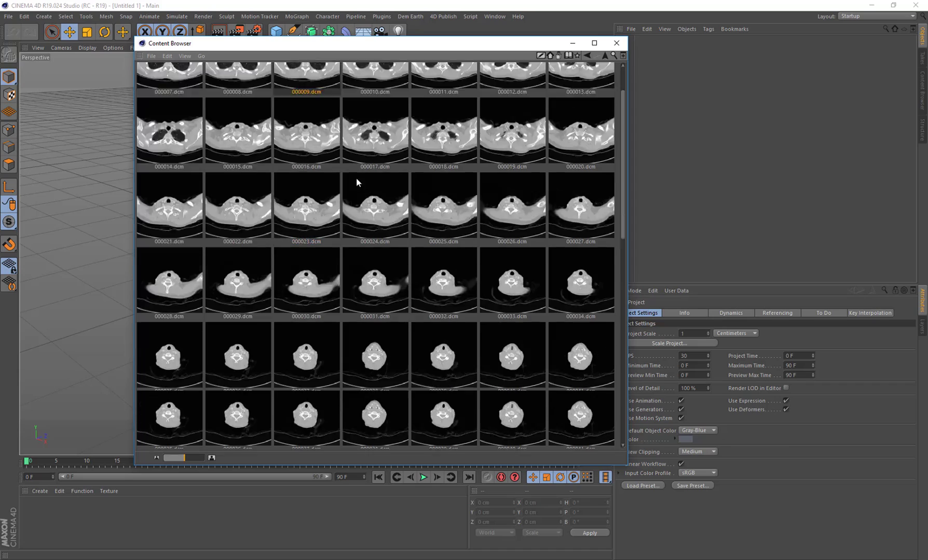
{"action": "scroll", "coordinate": [414, 274], "scroll_direction": "up", "scroll_amount": 5}
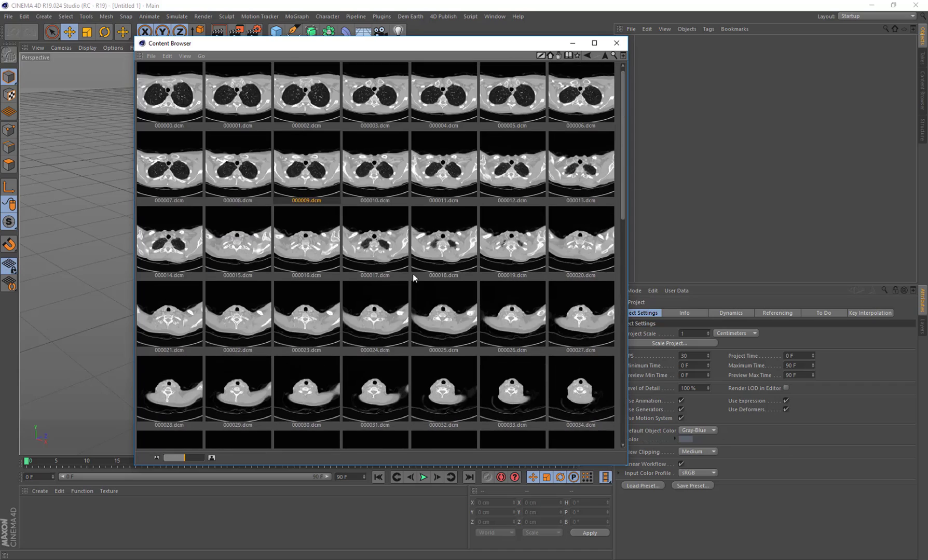
{"action": "scroll", "coordinate": [414, 275], "scroll_direction": "down", "scroll_amount": 4}
{"action": "scroll", "coordinate": [413, 274], "scroll_direction": "up", "scroll_amount": 6}
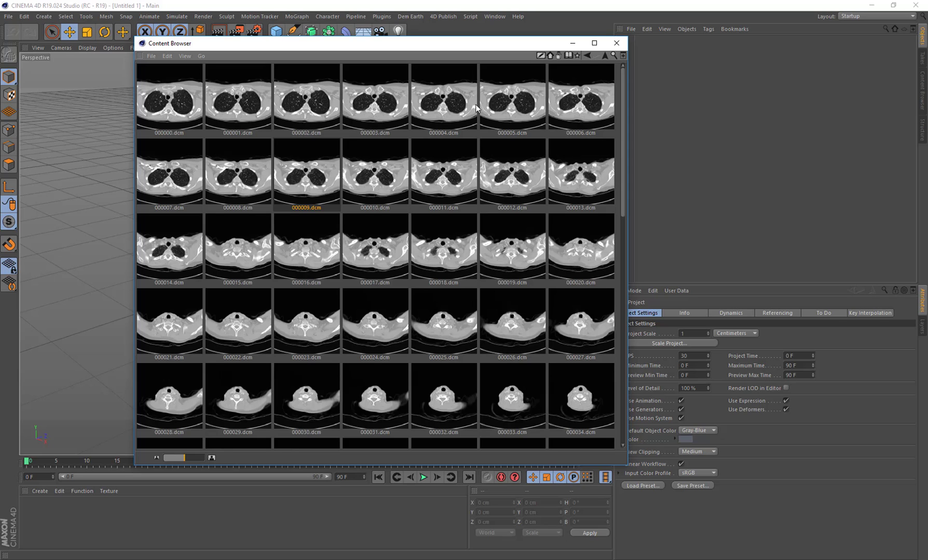
{"action": "scroll", "coordinate": [311, 180], "scroll_direction": "down", "scroll_amount": 6}
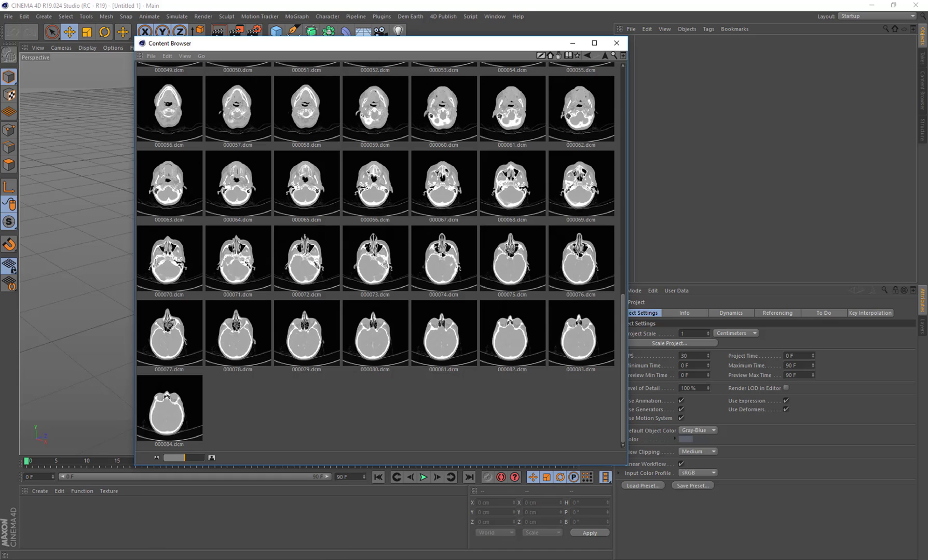
{"action": "mouse_move", "coordinate": [156, 559]}
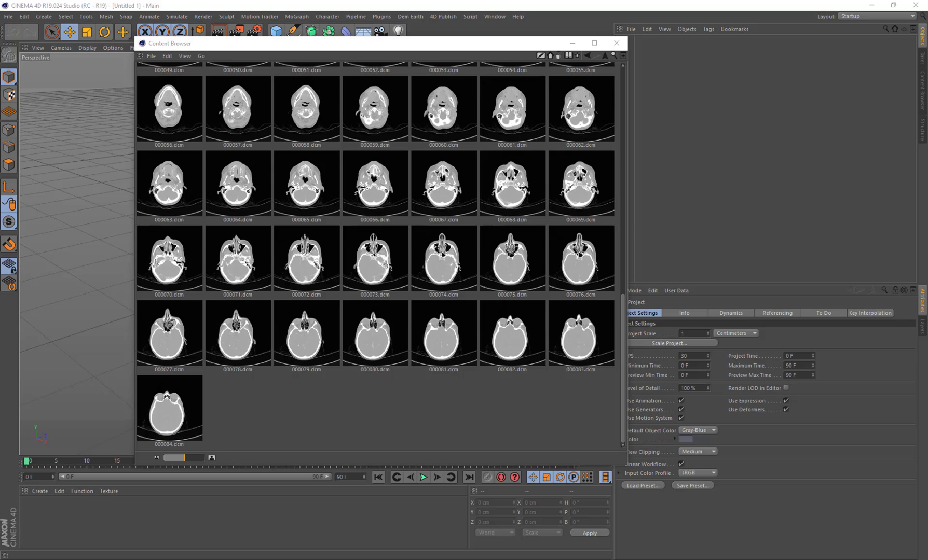
{"action": "key", "text": "alt+Tab"}
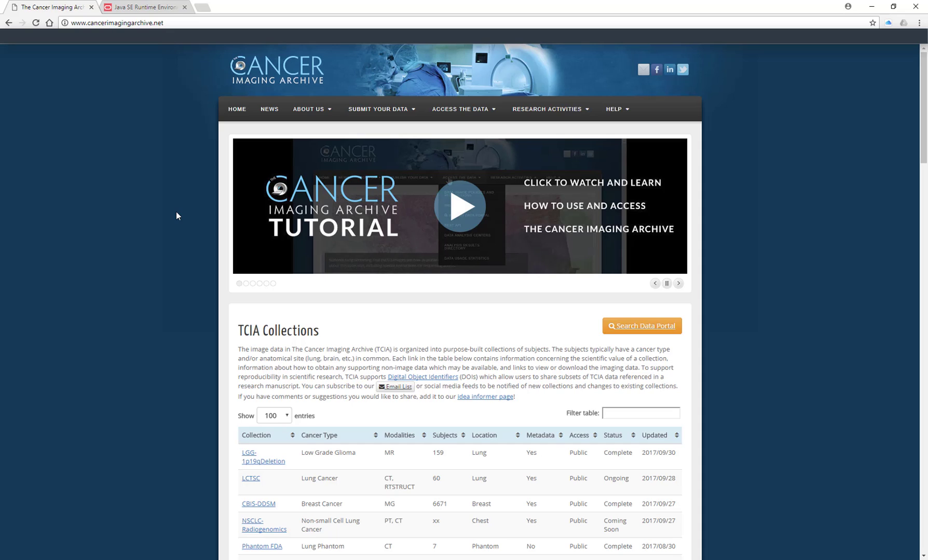
{"action": "scroll", "coordinate": [176, 212], "scroll_direction": "down", "scroll_amount": 3}
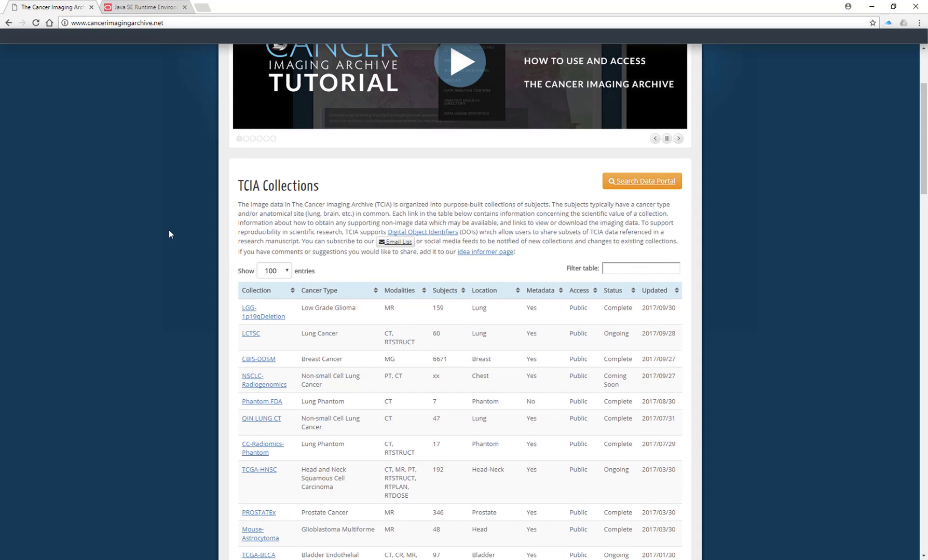
{"action": "scroll", "coordinate": [170, 230], "scroll_direction": "down", "scroll_amount": 2}
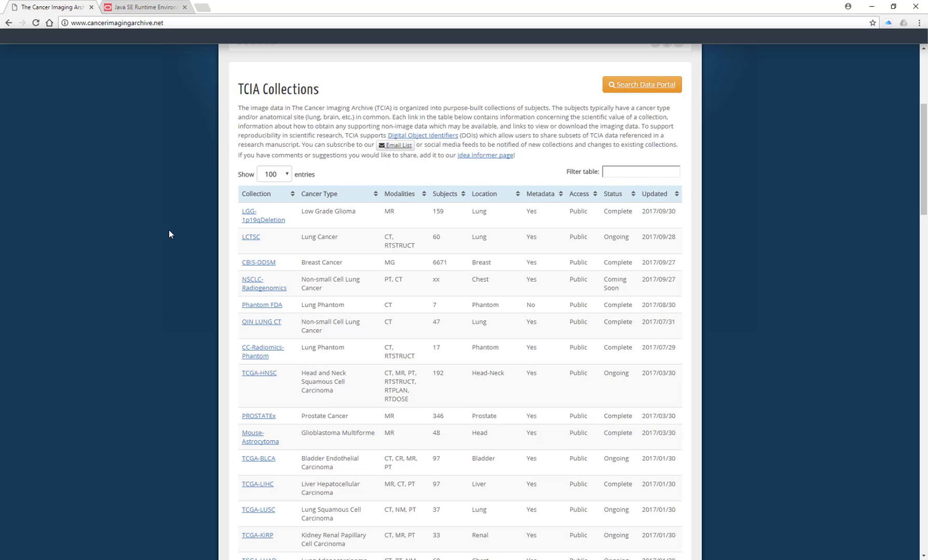
{"action": "scroll", "coordinate": [169, 230], "scroll_direction": "down", "scroll_amount": 2}
{"action": "scroll", "coordinate": [169, 230], "scroll_direction": "up", "scroll_amount": 6}
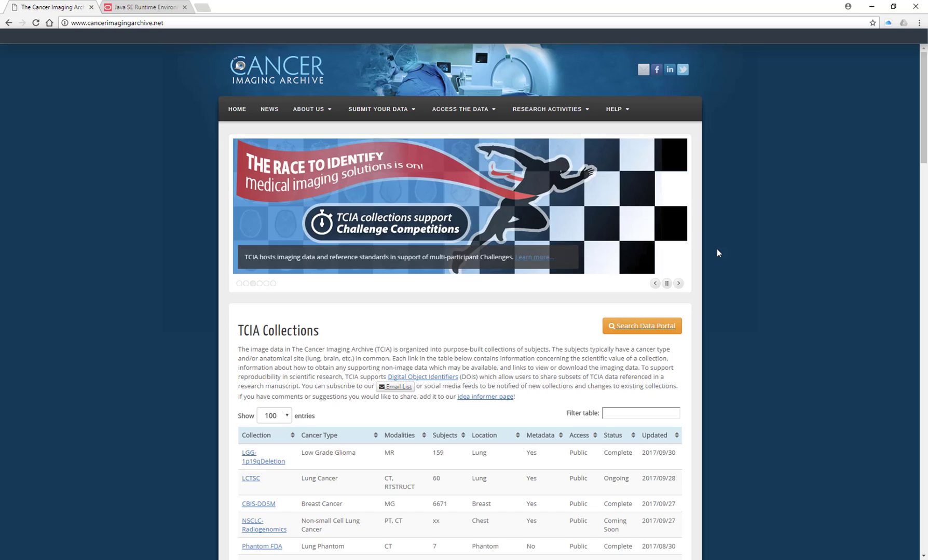
{"action": "scroll", "coordinate": [717, 248], "scroll_direction": "down", "scroll_amount": 3}
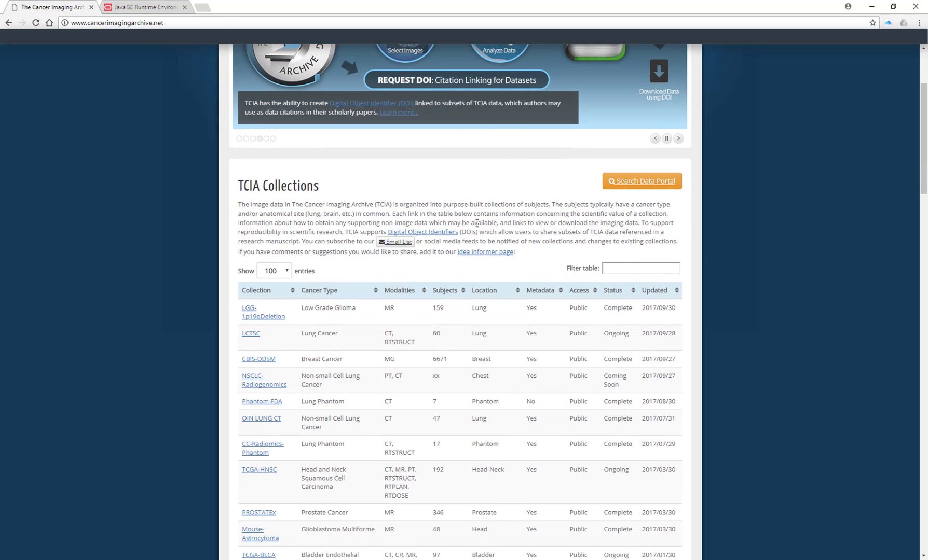
{"action": "scroll", "coordinate": [477, 223], "scroll_direction": "up", "scroll_amount": 3}
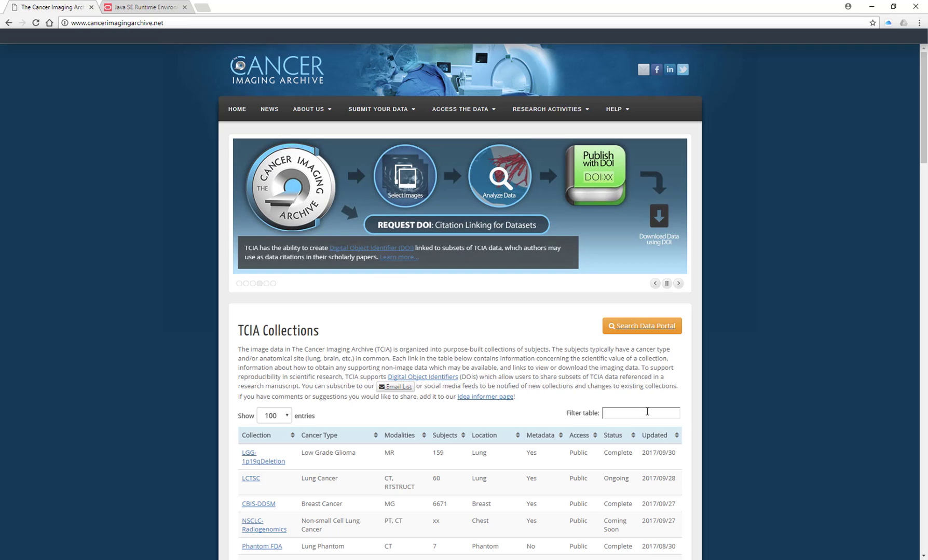
- Filter the collections table by 'head' and open the TCGA-HNSC collection, noting its CT modality
{"action": "left_click", "coordinate": [647, 412]}
{"action": "type", "text": "head"}
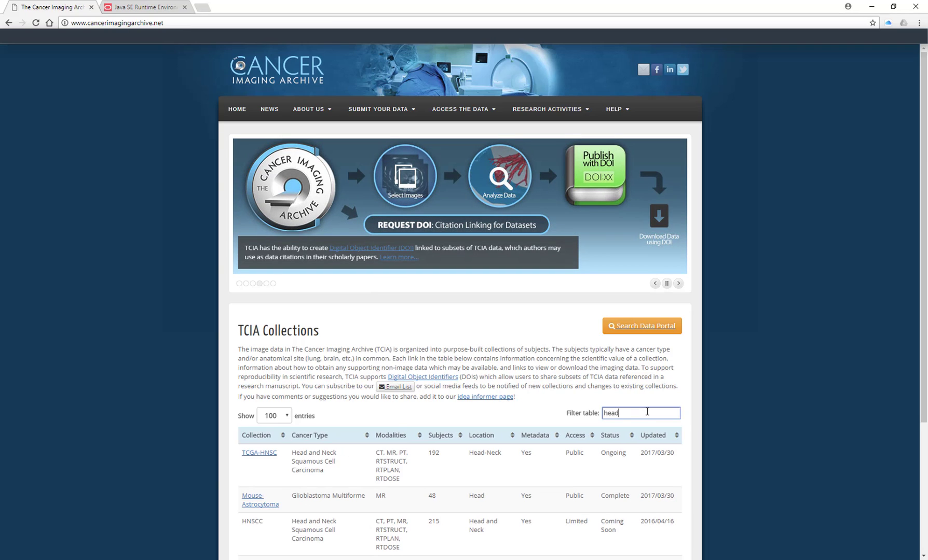
{"action": "scroll", "coordinate": [602, 367], "scroll_direction": "down", "scroll_amount": 3}
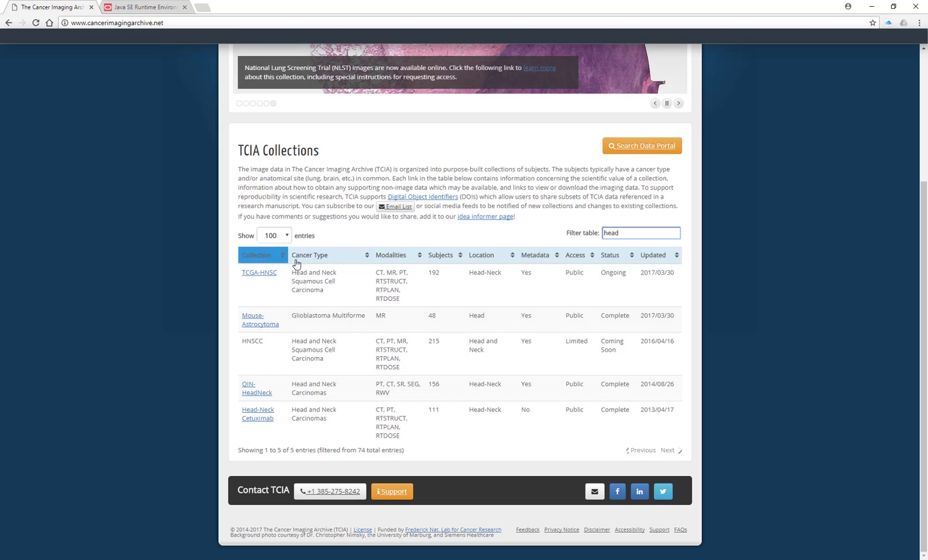
{"action": "left_click_drag", "start_coordinate": [377, 272], "coordinate": [382, 272]}
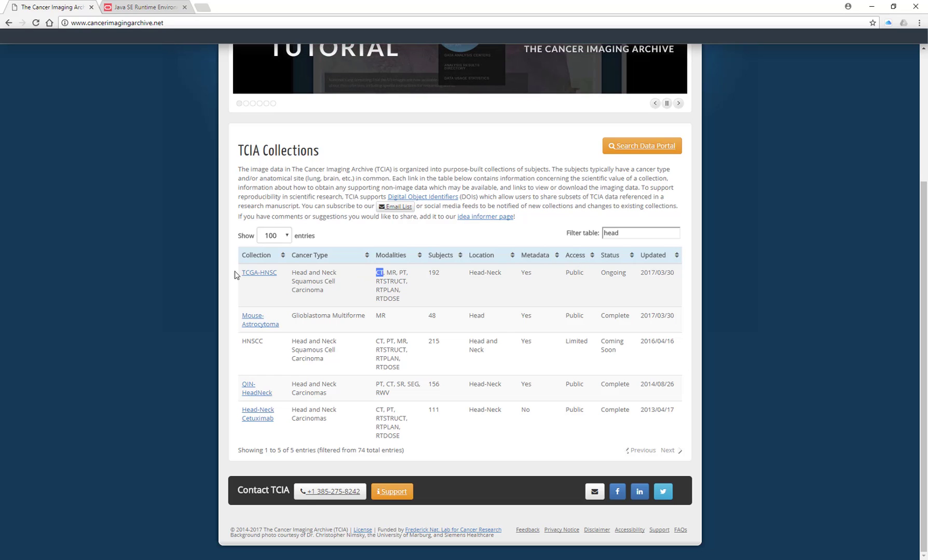
{"action": "left_click", "coordinate": [261, 275]}
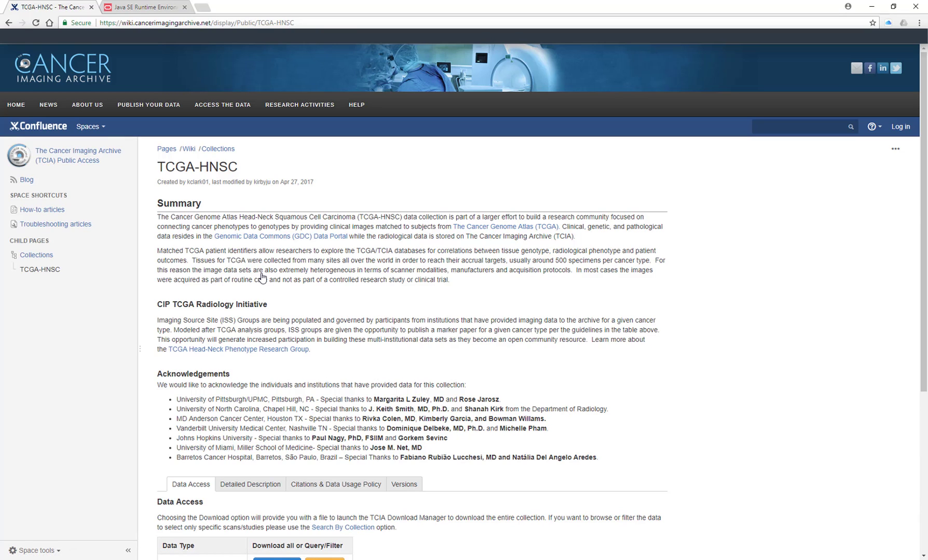
- Show TCGA-HNSC's detailed image statistics and select the 108.3 image size value
{"action": "scroll", "coordinate": [309, 221], "scroll_direction": "down", "scroll_amount": 4}
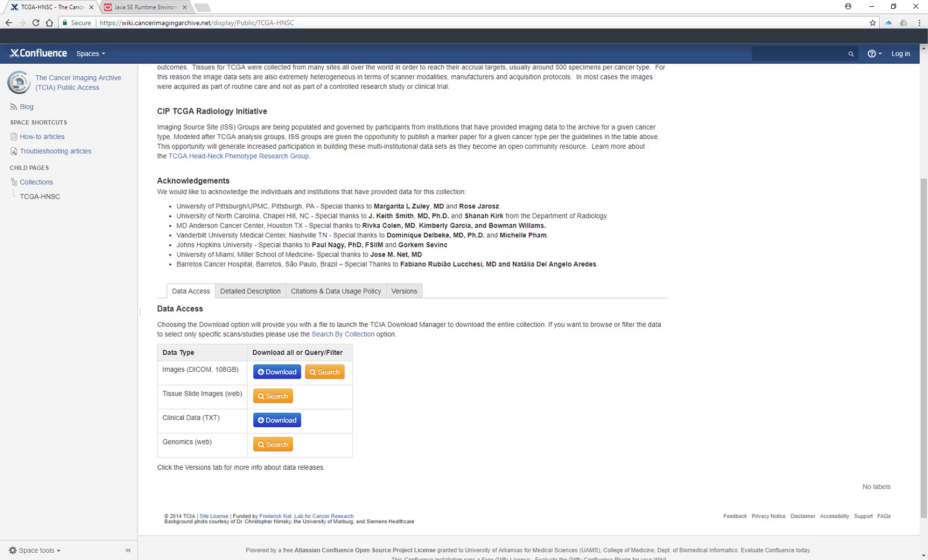
{"action": "left_click", "coordinate": [250, 292]}
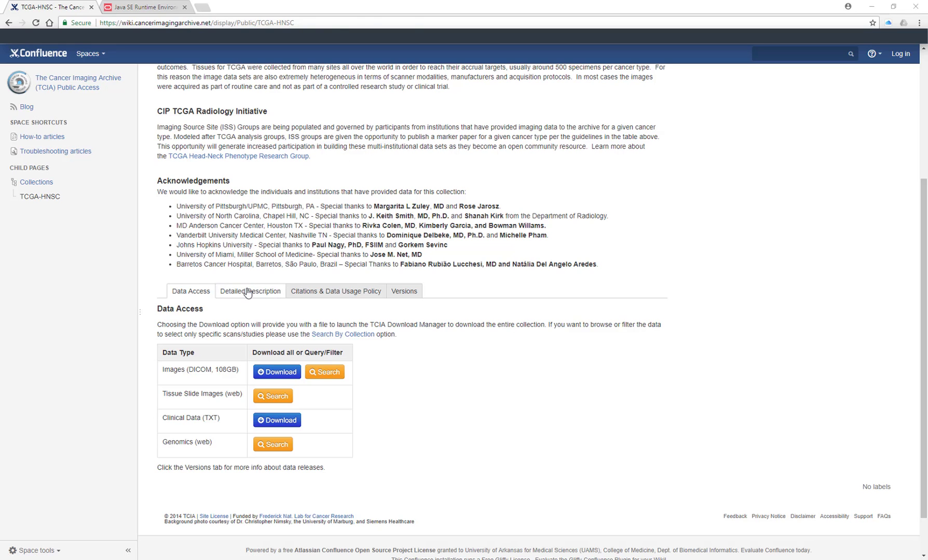
{"action": "scroll", "coordinate": [421, 322], "scroll_direction": "down", "scroll_amount": 1}
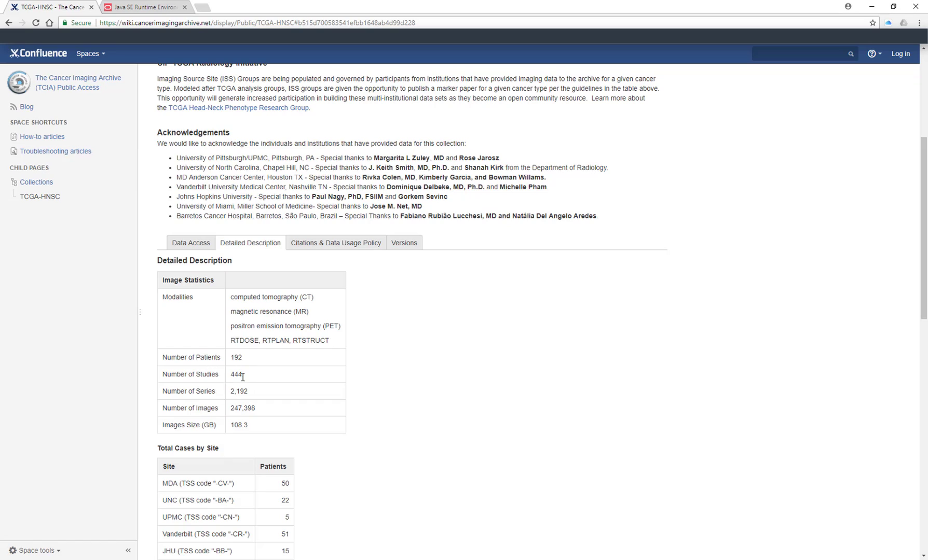
{"action": "left_click_drag", "start_coordinate": [276, 414], "coordinate": [231, 425]}
- Show the Citations & Data Usage Policy section and select its three required citations
{"action": "scroll", "coordinate": [365, 333], "scroll_direction": "up", "scroll_amount": 5}
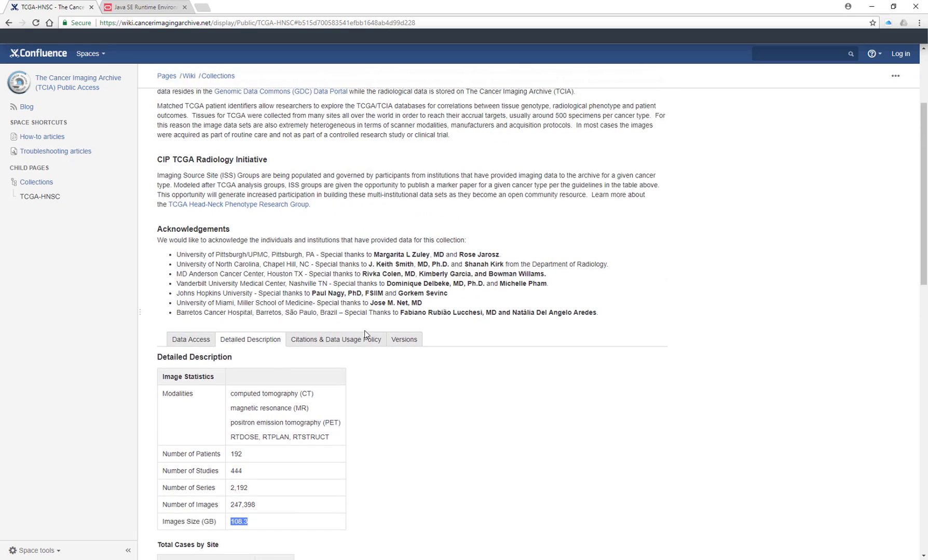
{"action": "scroll", "coordinate": [241, 205], "scroll_direction": "down", "scroll_amount": 3}
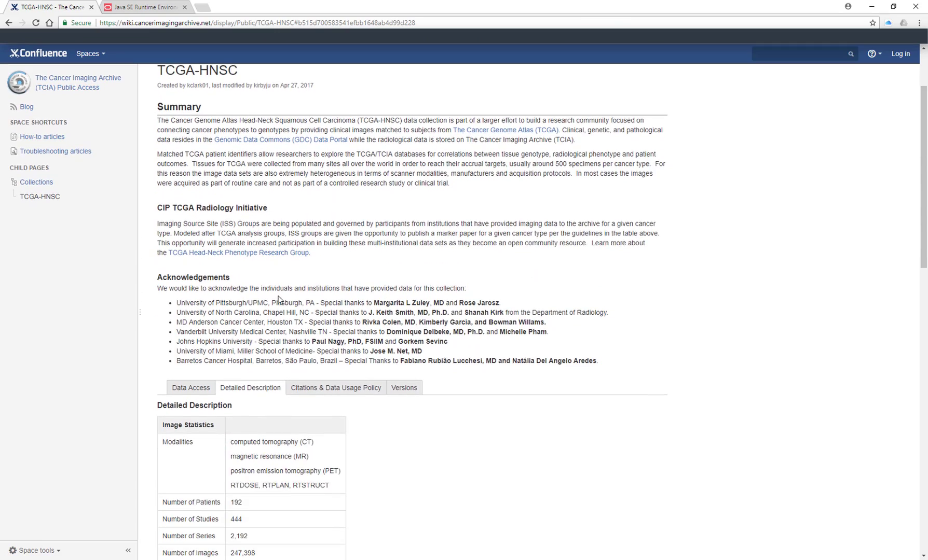
{"action": "left_click", "coordinate": [335, 341]}
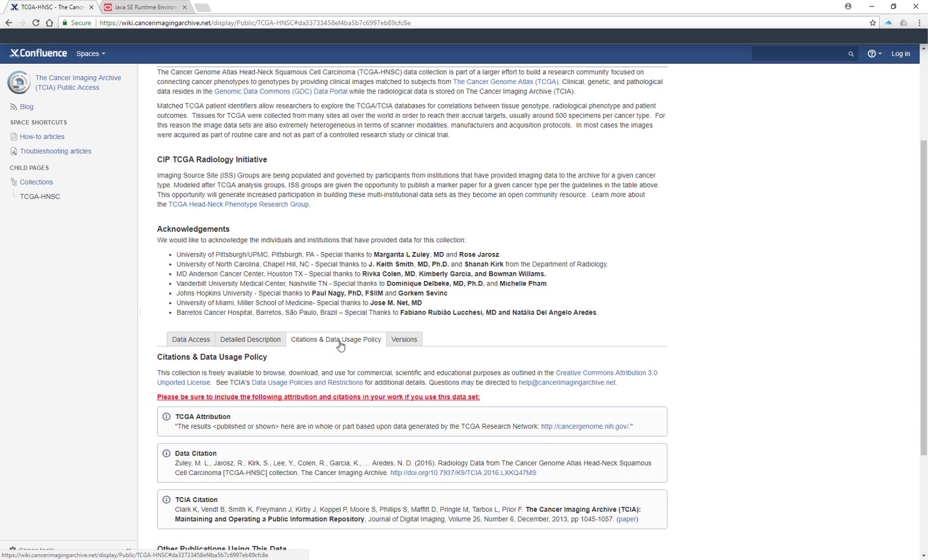
{"action": "scroll", "coordinate": [342, 342], "scroll_direction": "down", "scroll_amount": 2}
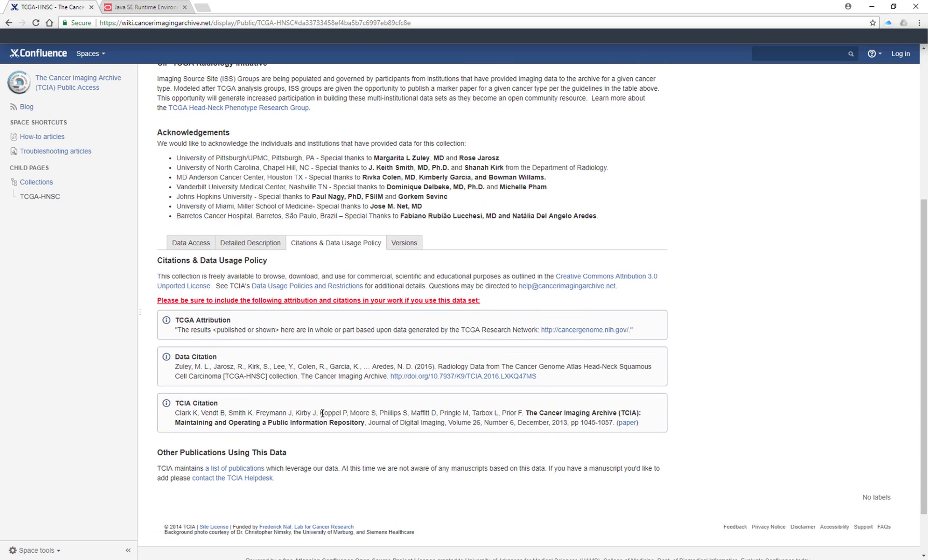
{"action": "left_click_drag", "start_coordinate": [655, 424], "coordinate": [171, 318]}
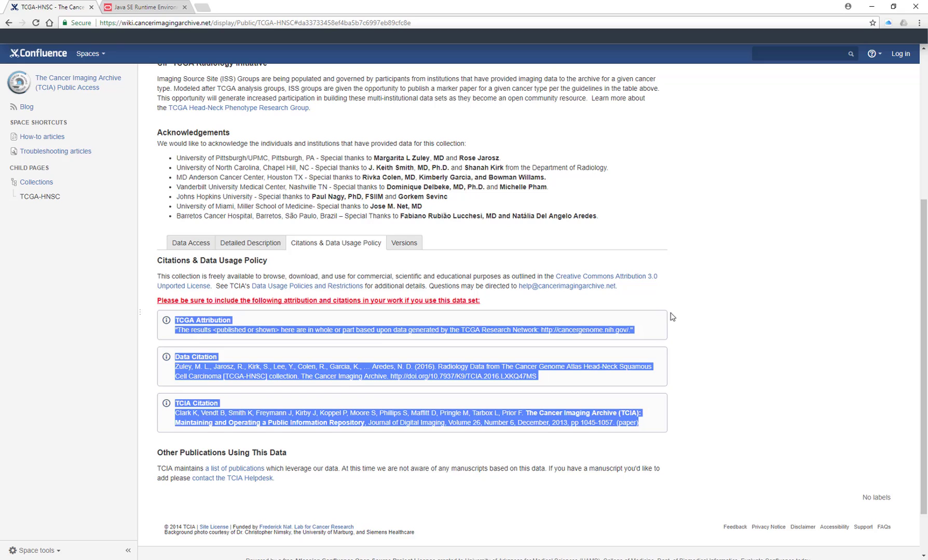
{"action": "left_click", "coordinate": [697, 313]}
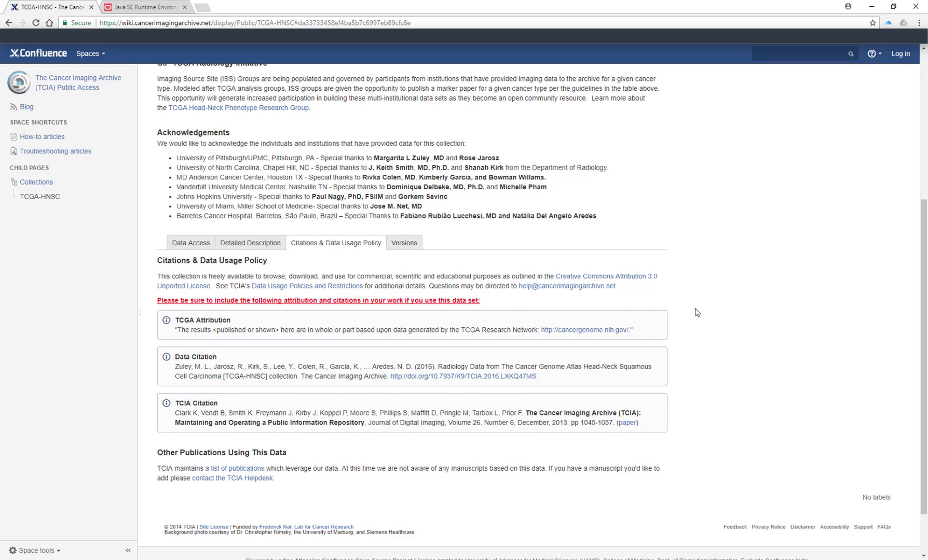
- Glance at version history, return to the Data Access table, then switch to the Java runtime tab
{"action": "left_click", "coordinate": [415, 243]}
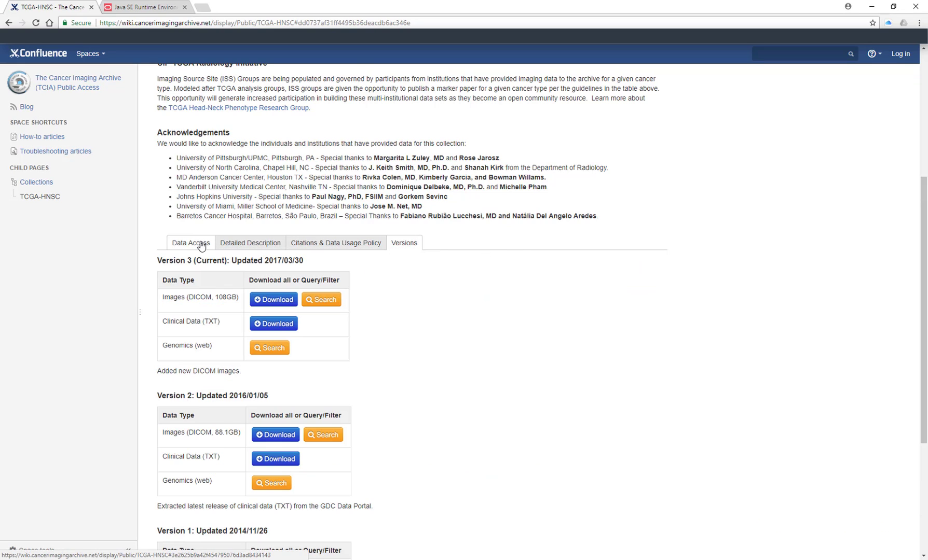
{"action": "left_click", "coordinate": [202, 246]}
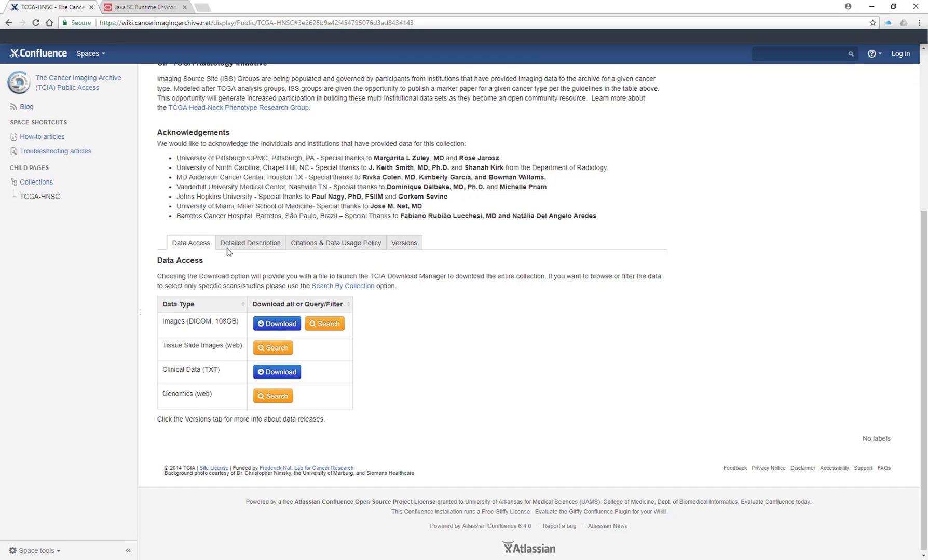
{"action": "left_click", "coordinate": [143, 4]}
- Search for java runtime environment, open Oracle's JRE 8 downloads page, then return to TCGA-HNSC
{"action": "left_click", "coordinate": [335, 19]}
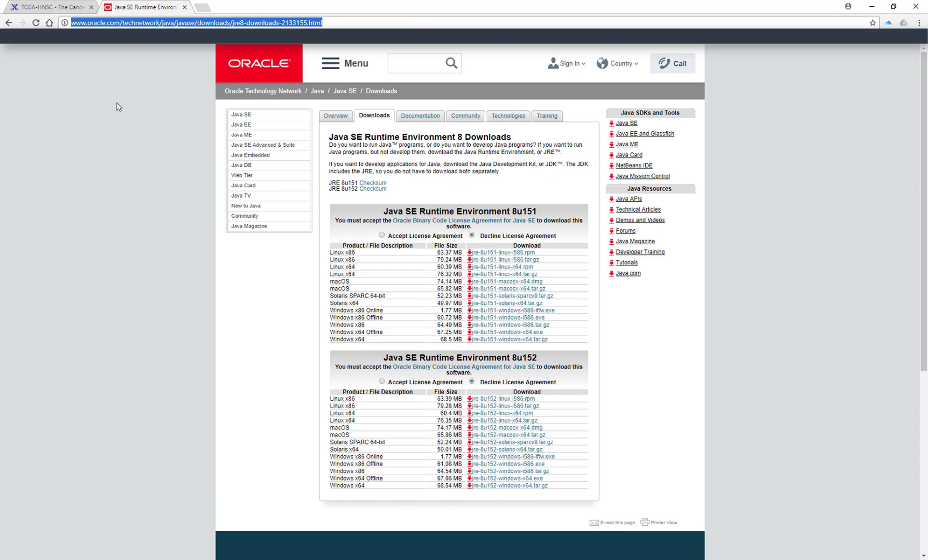
{"action": "type", "text": "java "}
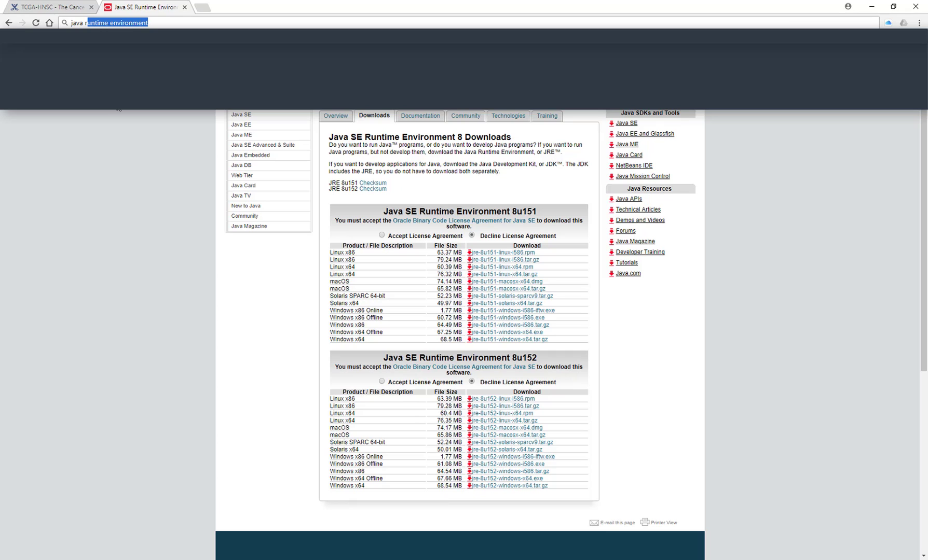
{"action": "type", "text": "r"}
{"action": "key", "text": "Return"}
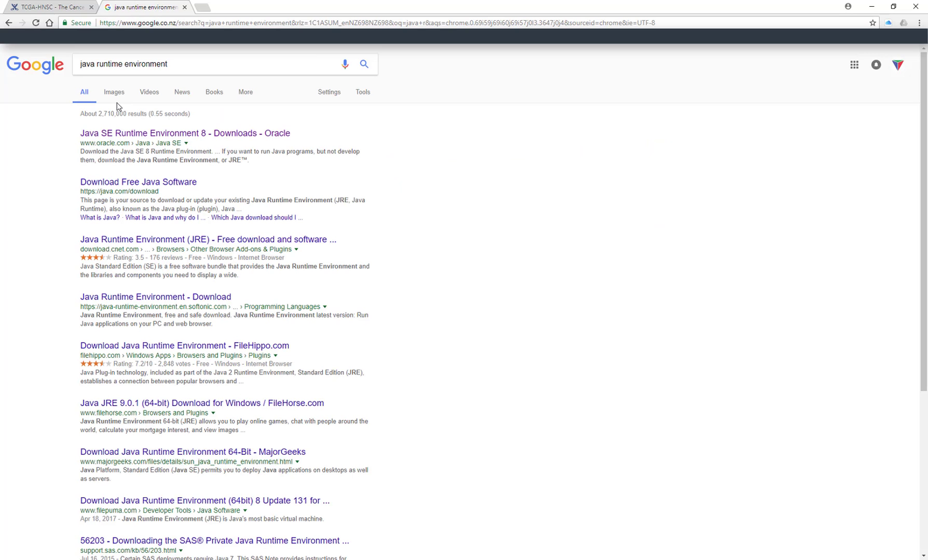
{"action": "left_click", "coordinate": [198, 135]}
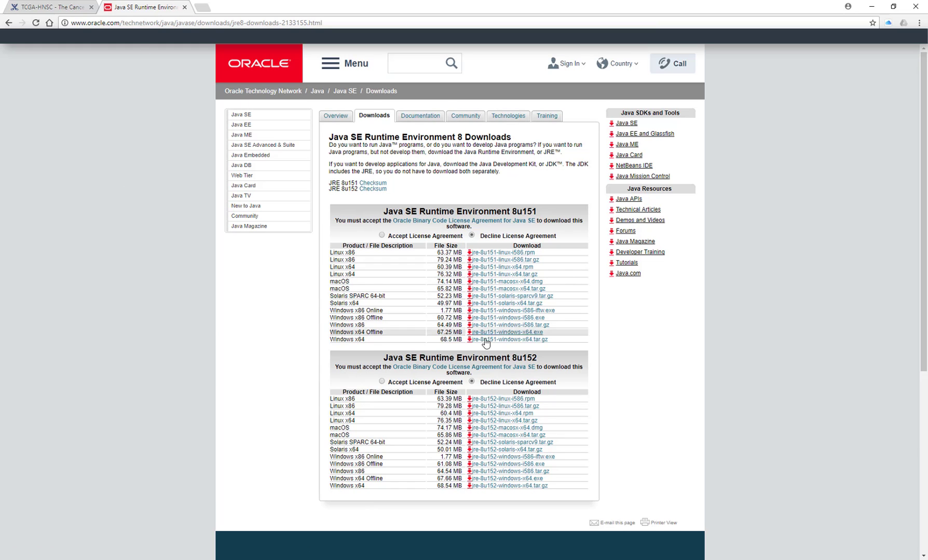
{"action": "key", "text": "ctrl+shift+Tab"}
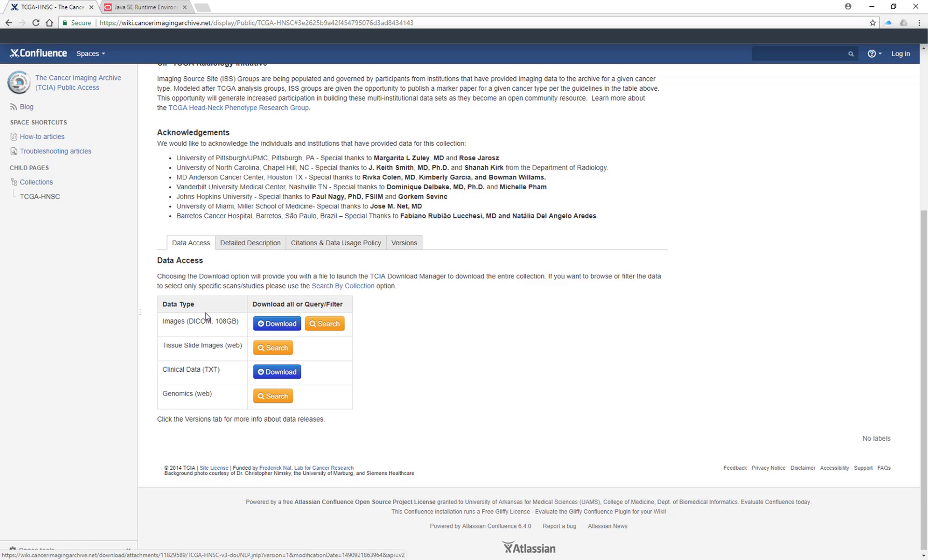
- Search DICOM images, open one patient's studies, and page Neck BW Axial thumbnails to 41–60
{"action": "left_click", "coordinate": [327, 330]}
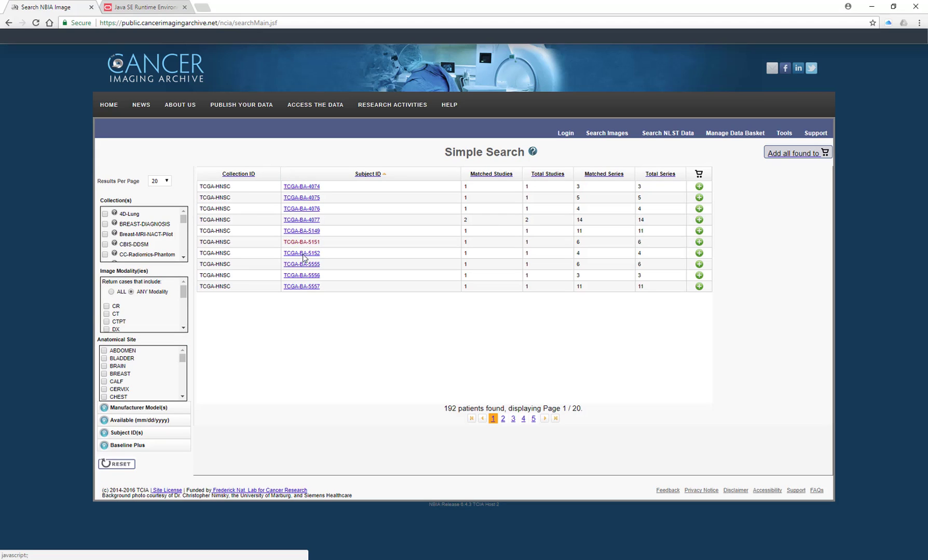
{"action": "left_click", "coordinate": [307, 266]}
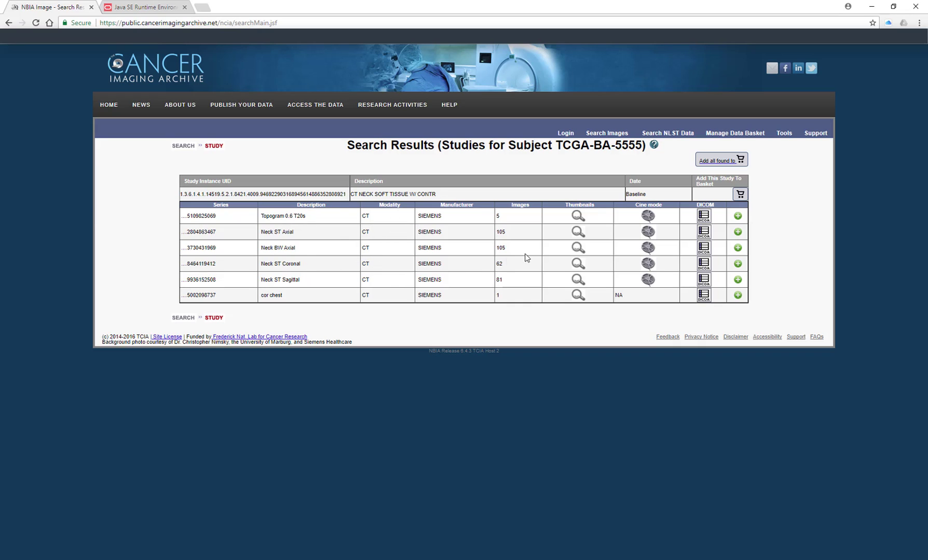
{"action": "left_click", "coordinate": [577, 248]}
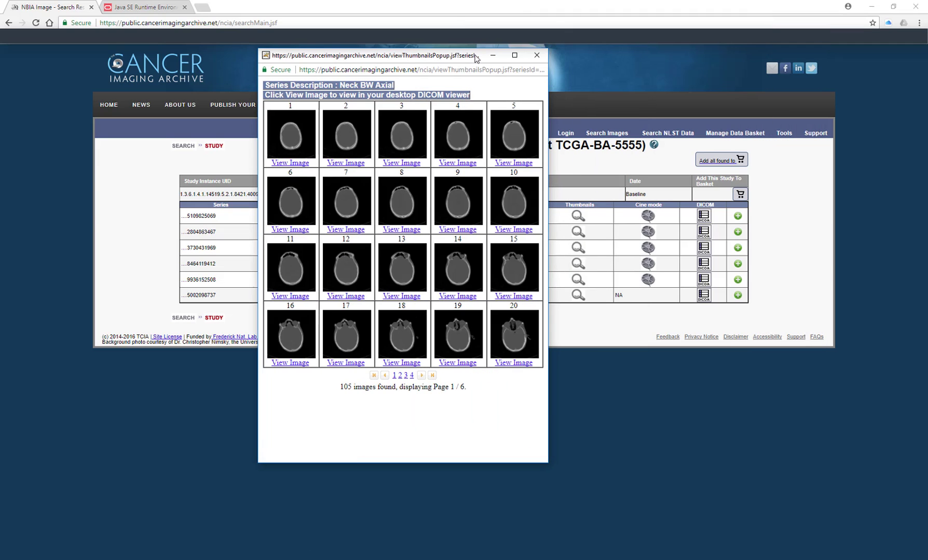
{"action": "left_click_drag", "start_coordinate": [466, 60], "coordinate": [460, 61]}
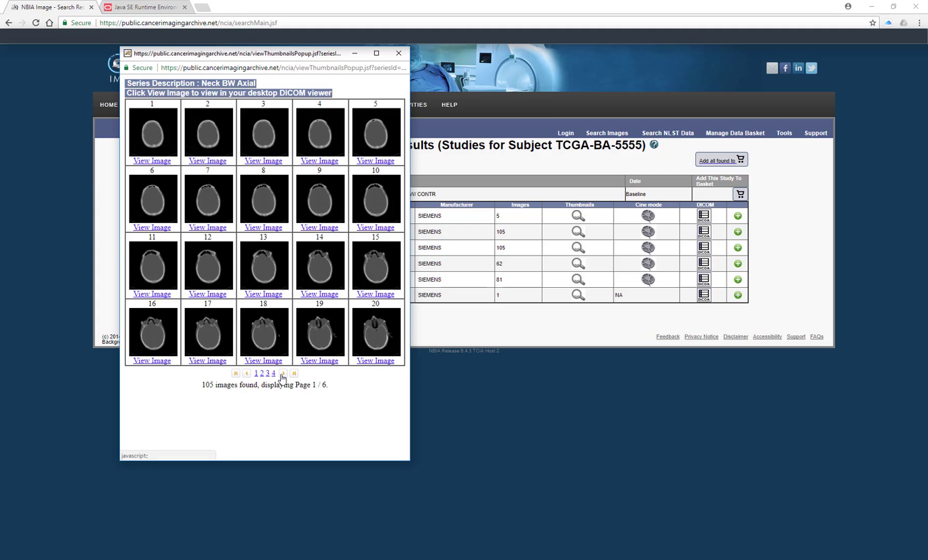
{"action": "left_click", "coordinate": [282, 374]}
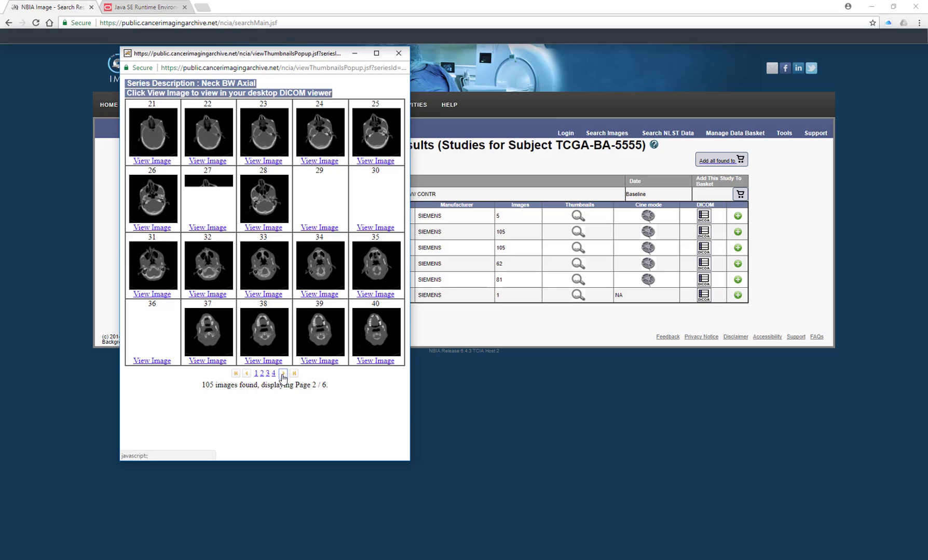
{"action": "left_click", "coordinate": [282, 374]}
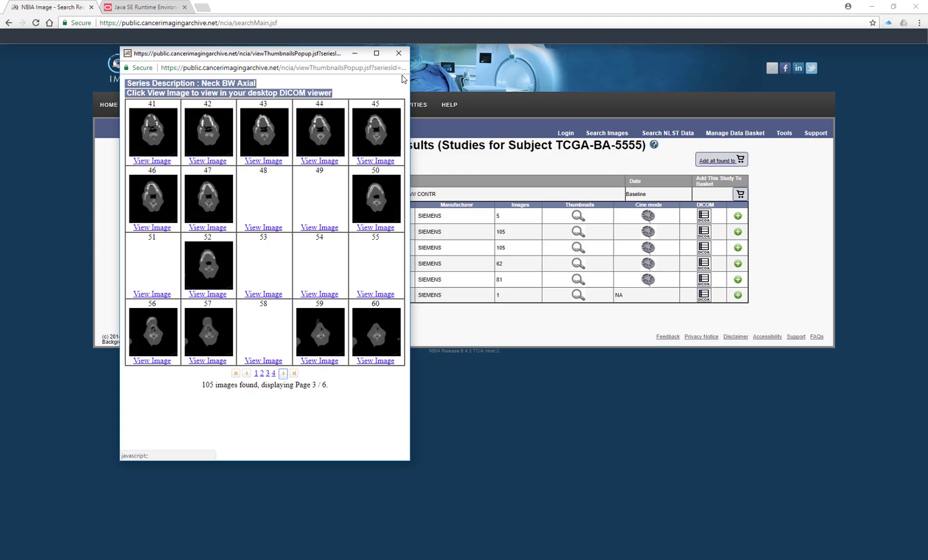
- Add the 81-image Neck ST Sagittal series to the data basket and launch the Download Manager
{"action": "left_click", "coordinate": [399, 53]}
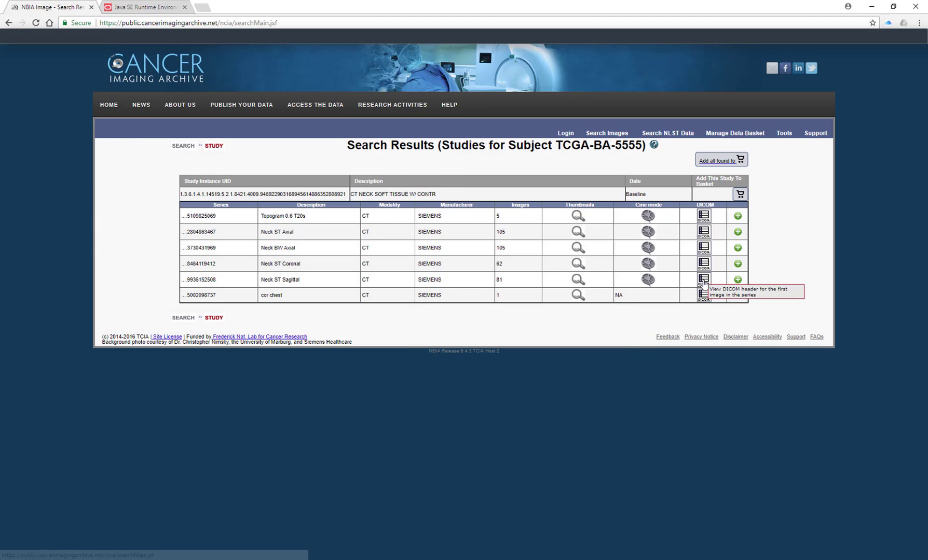
{"action": "left_click", "coordinate": [737, 280]}
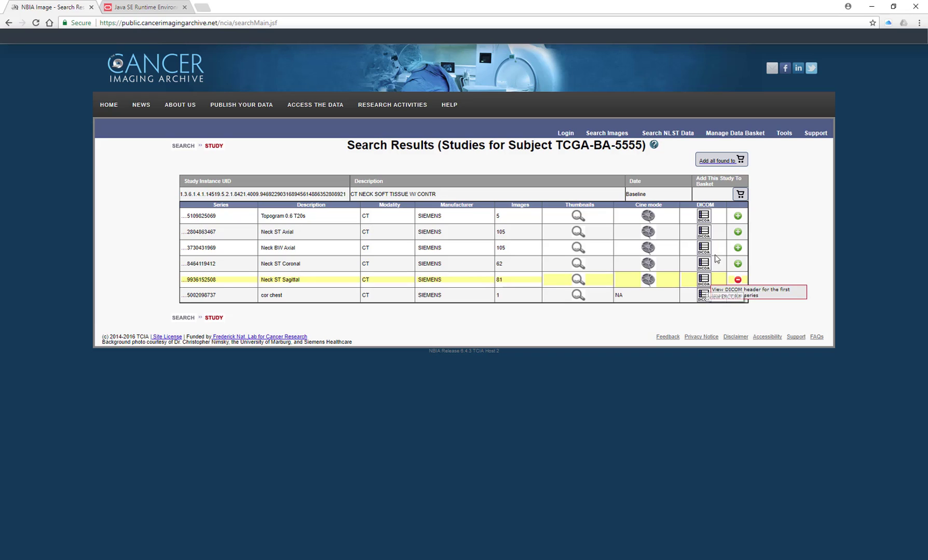
{"action": "left_click", "coordinate": [738, 135]}
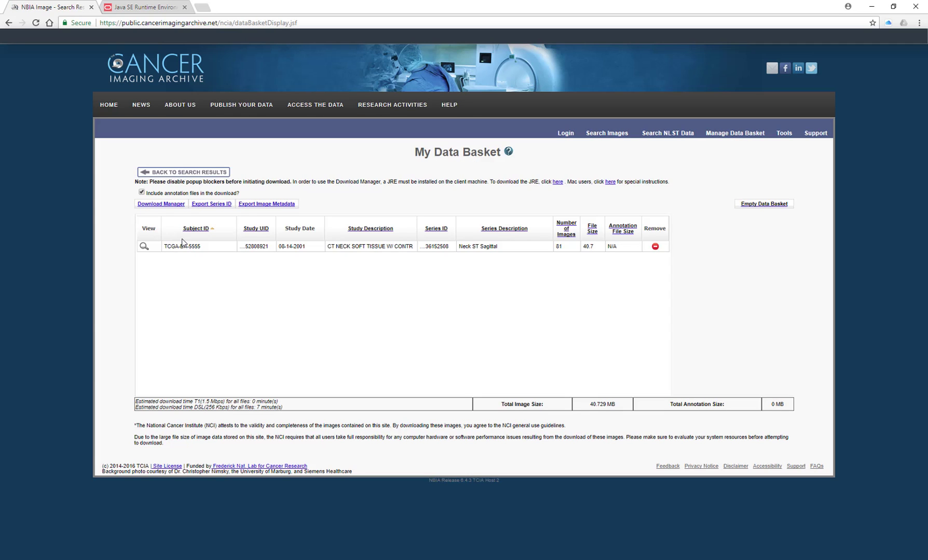
{"action": "left_click", "coordinate": [164, 206]}
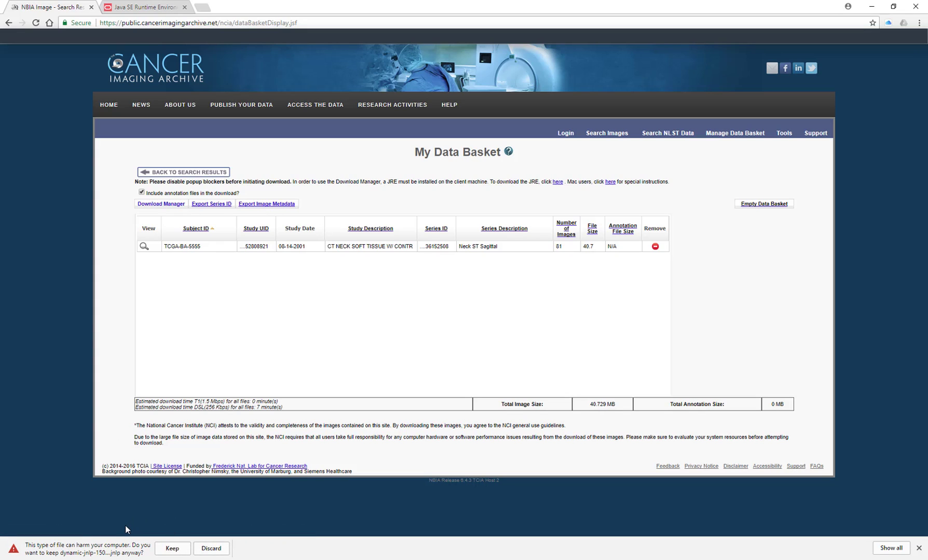
- Keep and run the .jnlp launcher, then download the series into f:\dicom until Complete
{"action": "left_click", "coordinate": [172, 549]}
{"action": "left_click", "coordinate": [41, 549]}
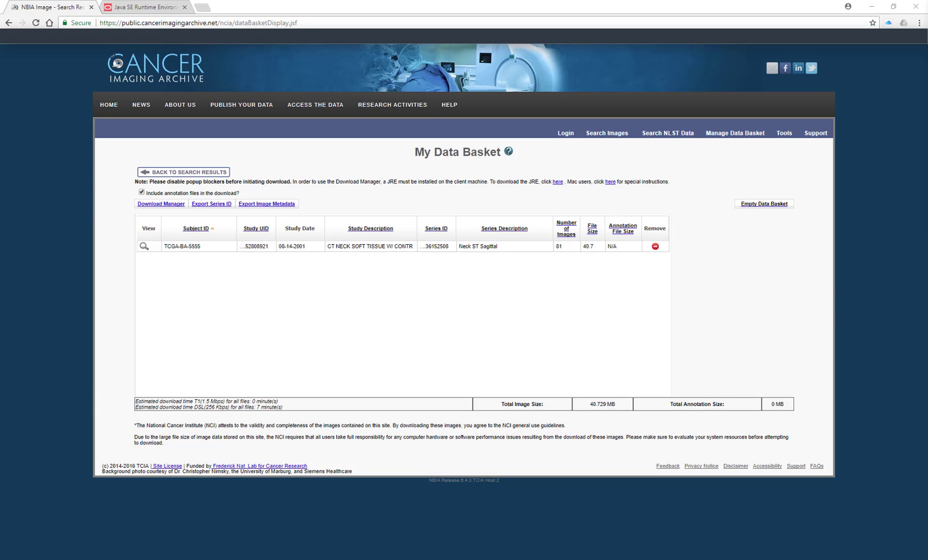
{"action": "left_click_drag", "start_coordinate": [290, 146], "coordinate": [374, 167]}
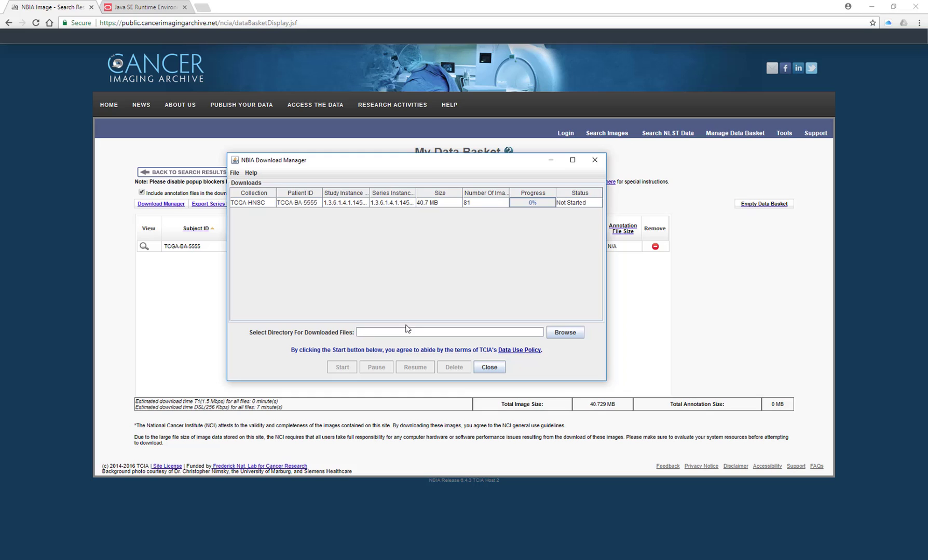
{"action": "type", "text": "f:\\doc"}
{"action": "type", "text": "com"}
{"action": "left_click", "coordinate": [341, 368]}
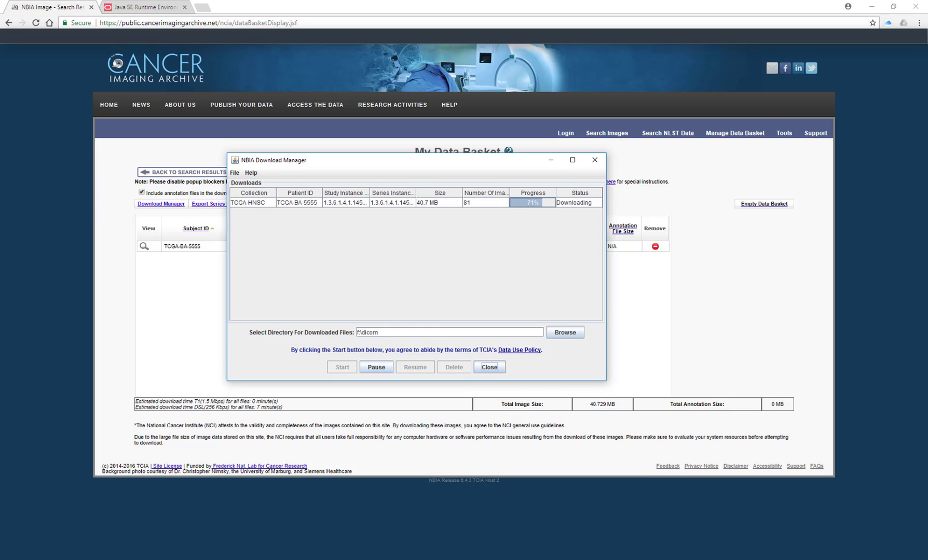
{"action": "mouse_move", "coordinate": [296, 558]}
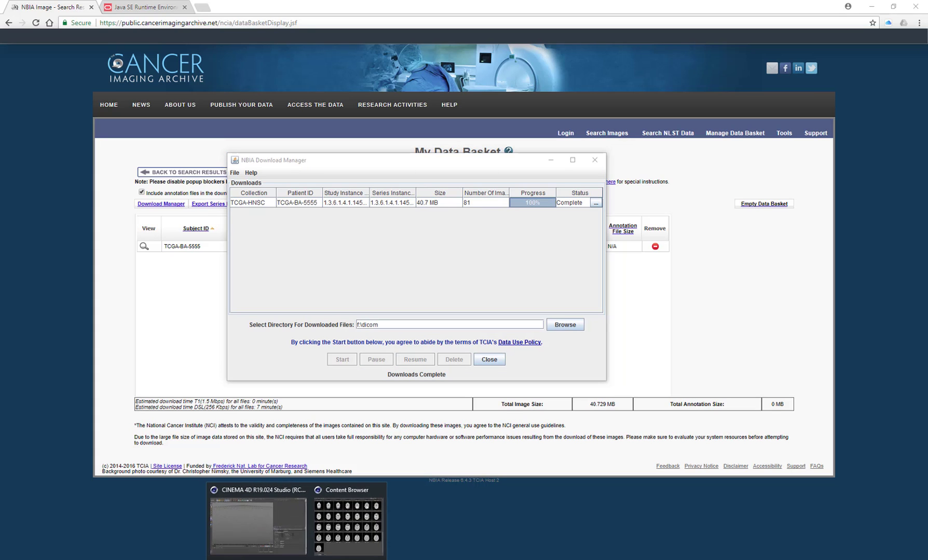
- Bring up Cinema 4D and enable the Content Browser's preview pane from the View menu
{"action": "left_click", "coordinate": [318, 540]}
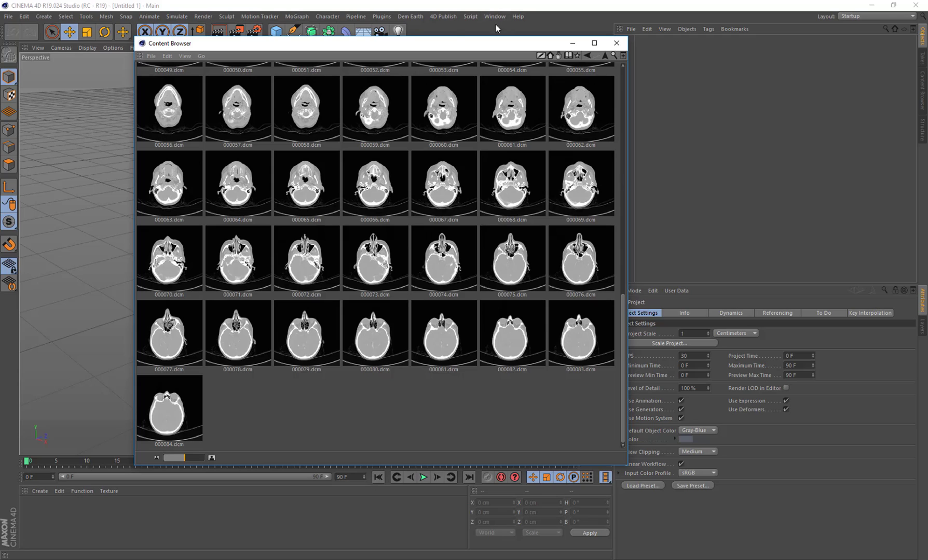
{"action": "left_click", "coordinate": [190, 56]}
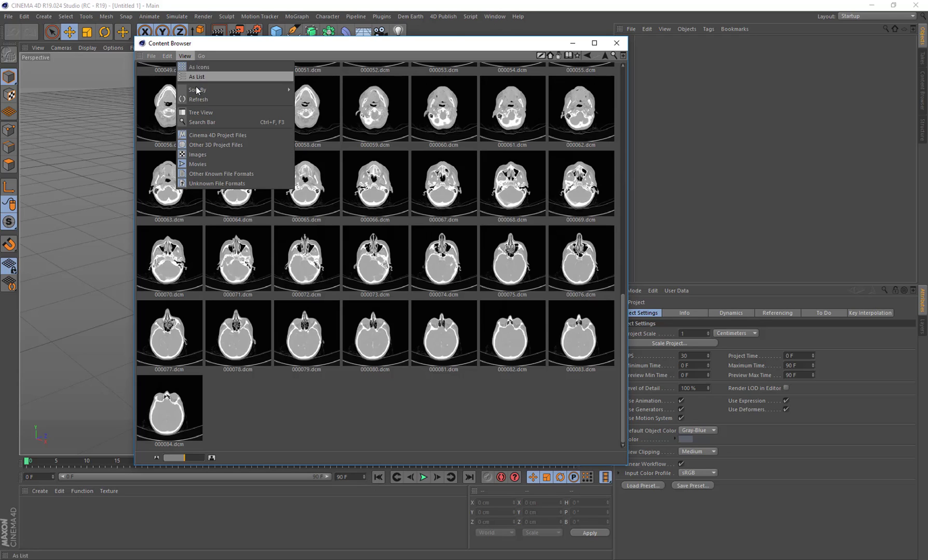
{"action": "left_click", "coordinate": [207, 113]}
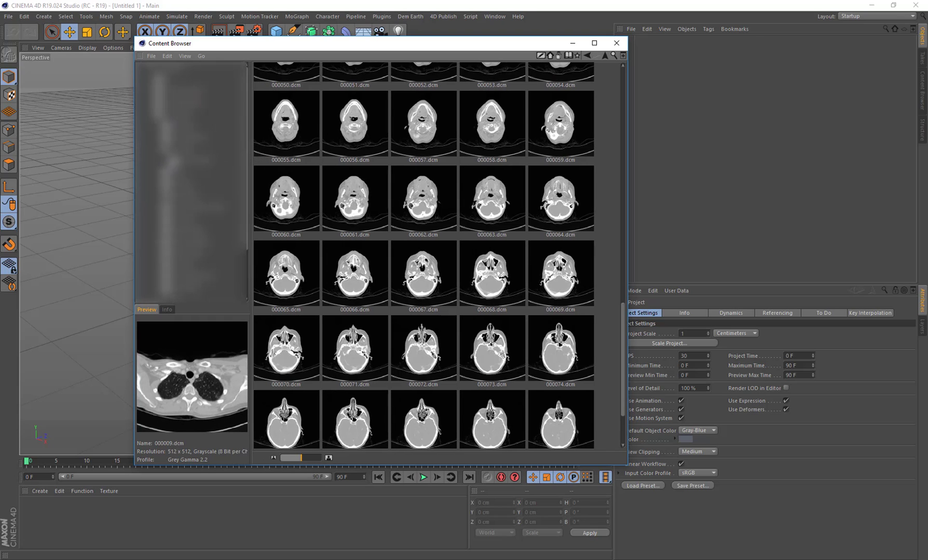
- Browse TCGA-HNSC > subject > study > series folder to show the sagittal .dcm slice thumbnails
{"action": "left_click", "coordinate": [196, 161]}
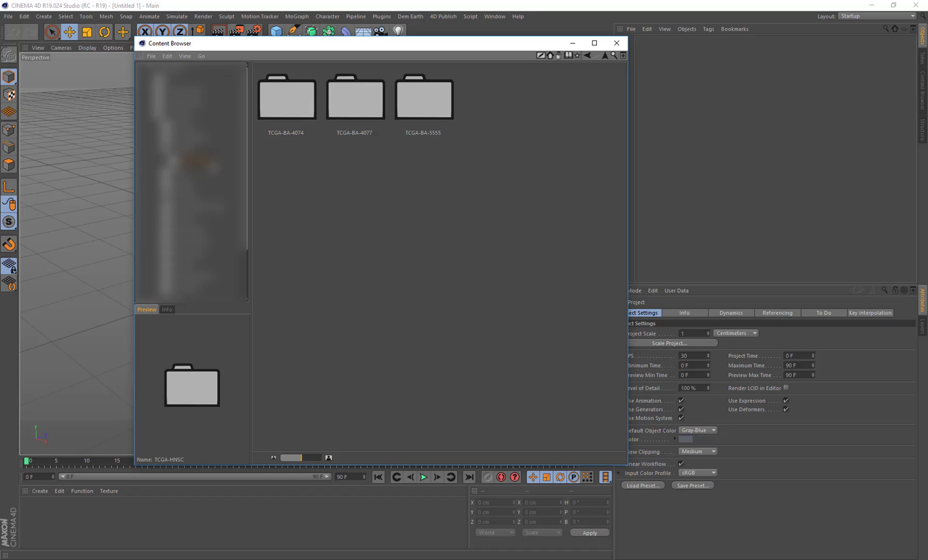
{"action": "left_click", "coordinate": [168, 162]}
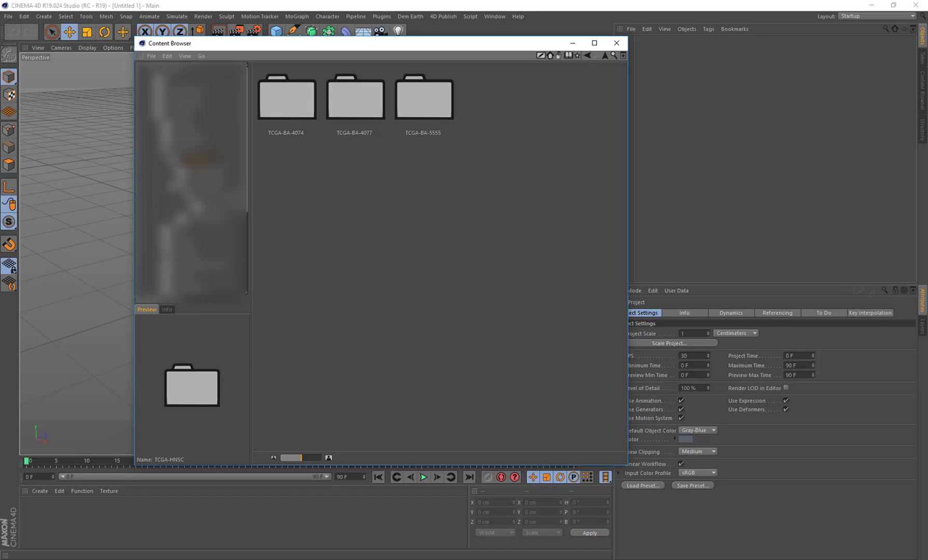
{"action": "left_click", "coordinate": [206, 196]}
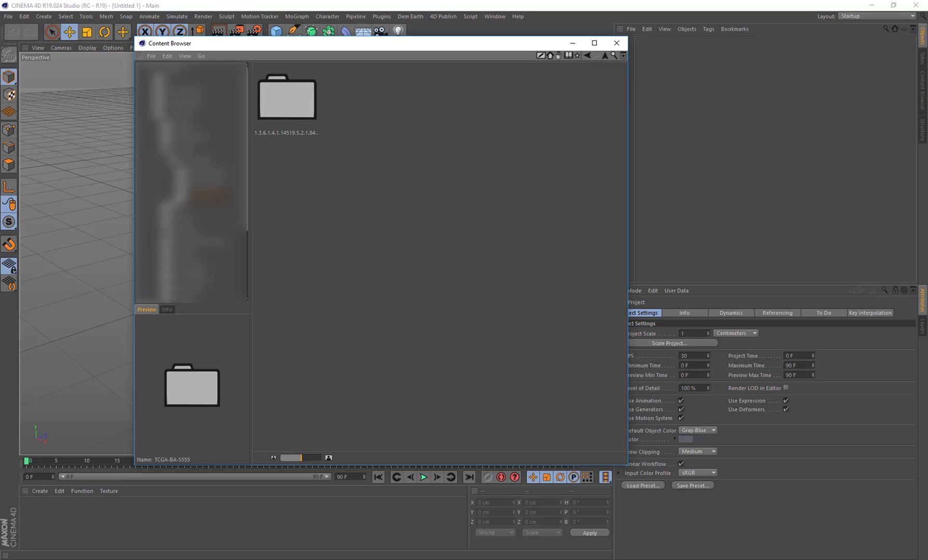
{"action": "left_click", "coordinate": [218, 211]}
{"action": "left_click", "coordinate": [218, 221]}
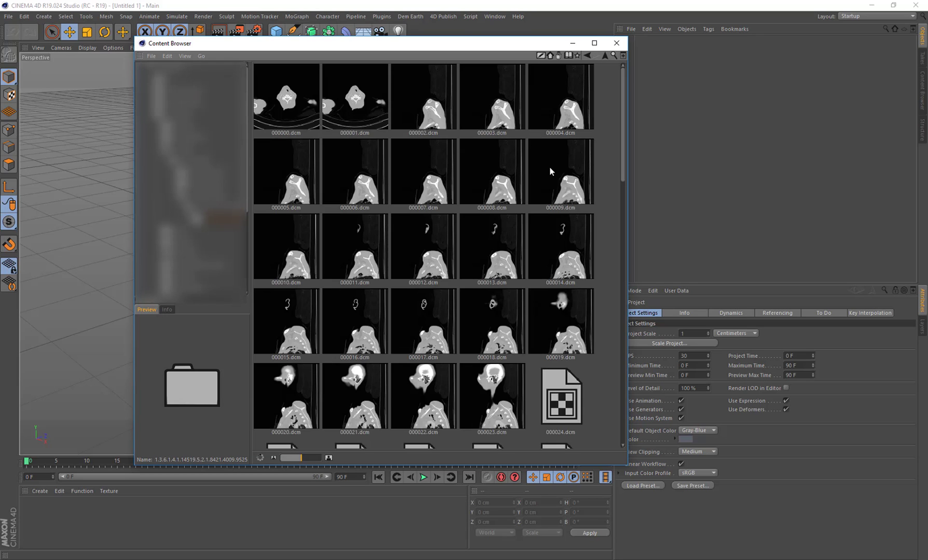
{"action": "scroll", "coordinate": [566, 207], "scroll_direction": "down", "scroll_amount": 5}
{"action": "scroll", "coordinate": [566, 208], "scroll_direction": "down", "scroll_amount": 1}
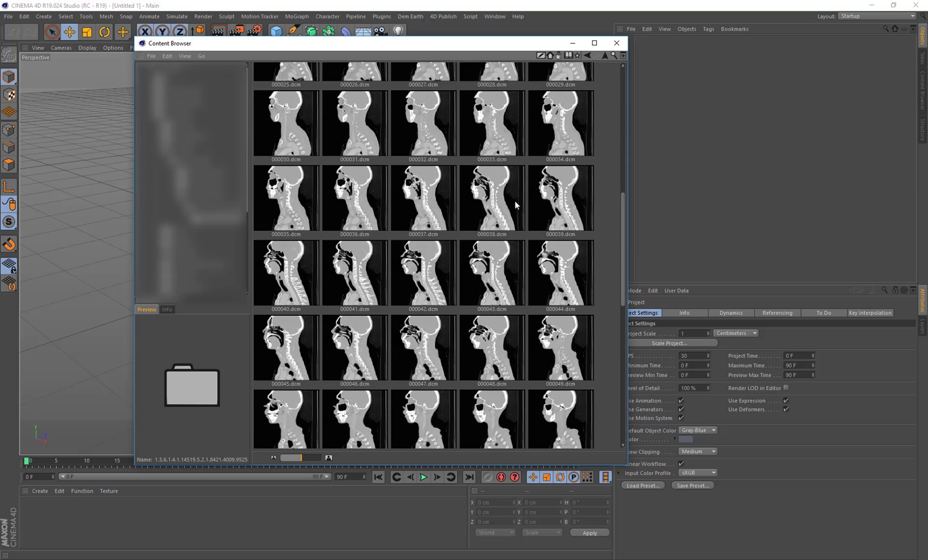
{"action": "double_click", "coordinate": [434, 192]}
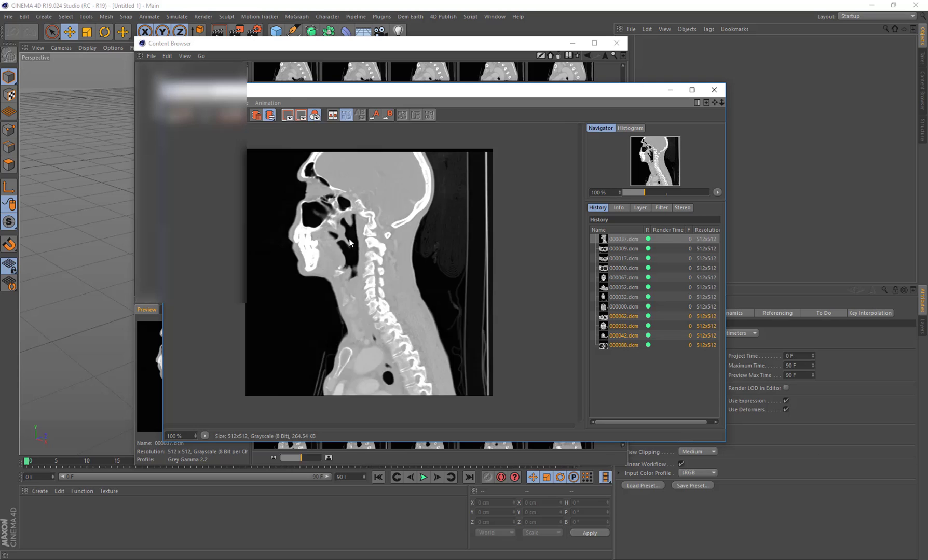
{"action": "scroll", "coordinate": [348, 249], "scroll_direction": "up", "scroll_amount": 2}
{"action": "scroll", "coordinate": [367, 239], "scroll_direction": "down", "scroll_amount": 2}
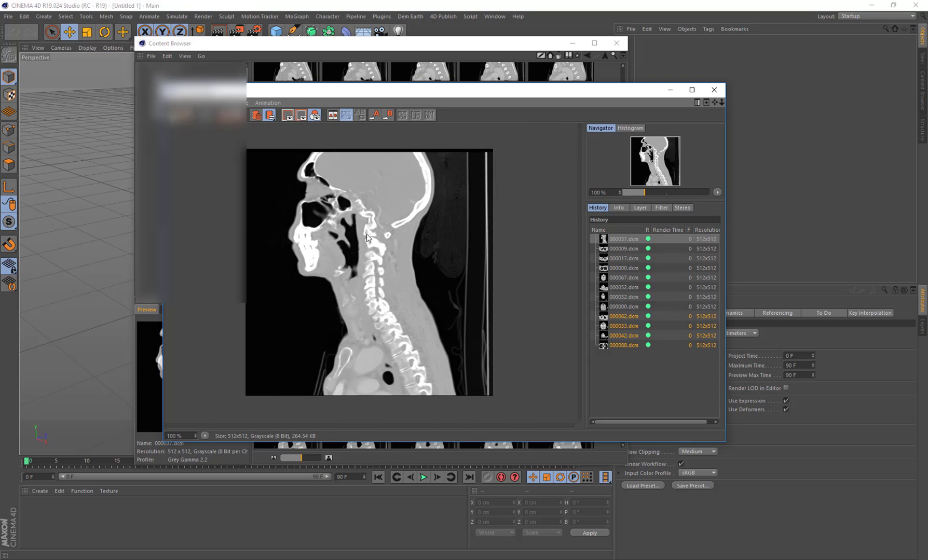
{"action": "left_click", "coordinate": [714, 89]}
{"action": "left_click_drag", "start_coordinate": [394, 48], "coordinate": [358, 64]}
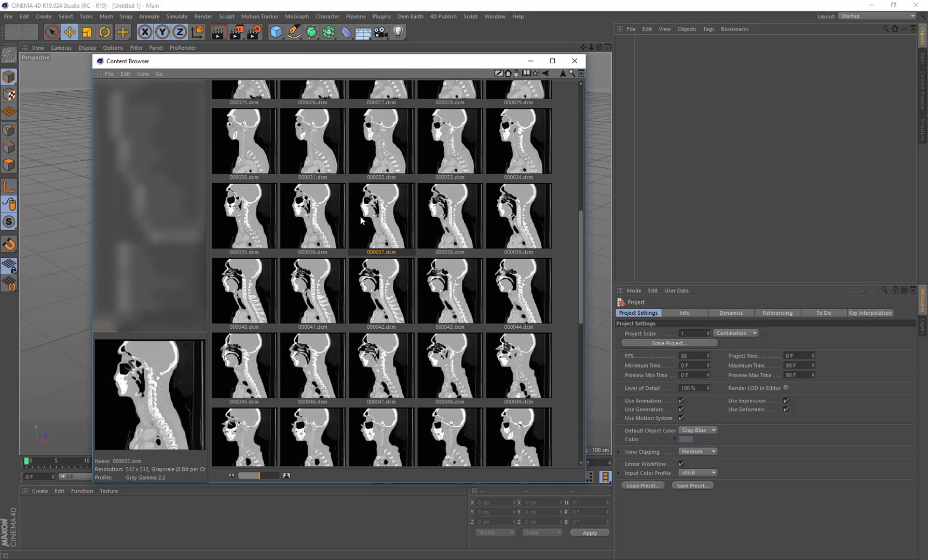
{"action": "scroll", "coordinate": [360, 217], "scroll_direction": "up", "scroll_amount": 5}
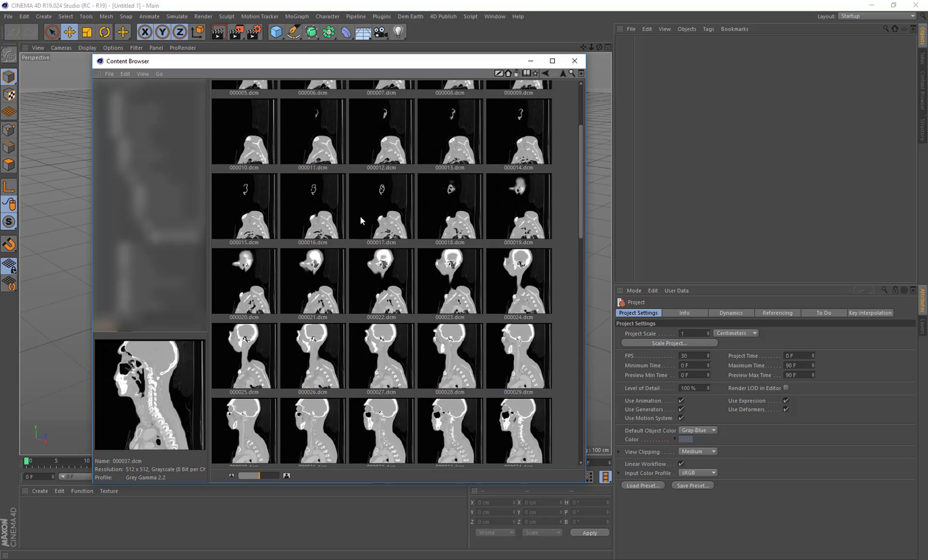
{"action": "scroll", "coordinate": [417, 196], "scroll_direction": "down", "scroll_amount": 1}
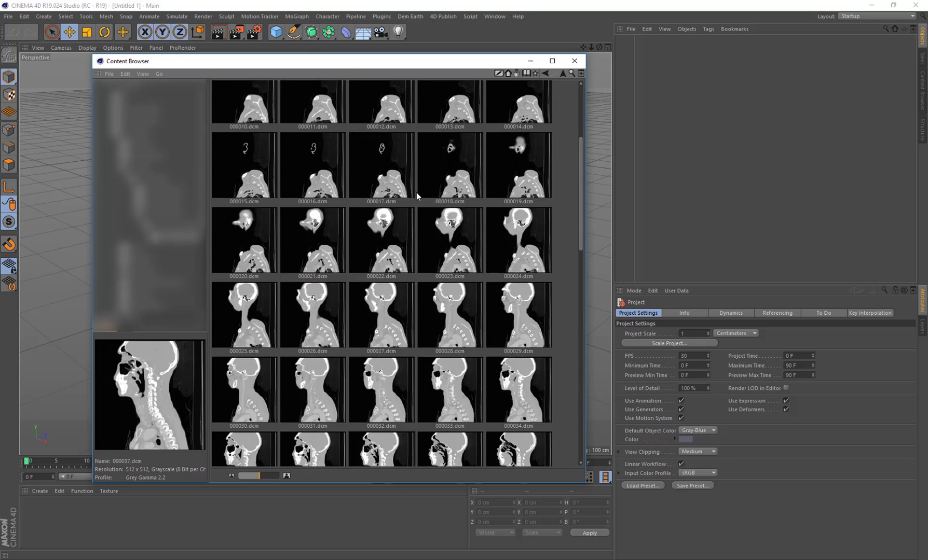
{"action": "scroll", "coordinate": [417, 196], "scroll_direction": "down", "scroll_amount": 4}
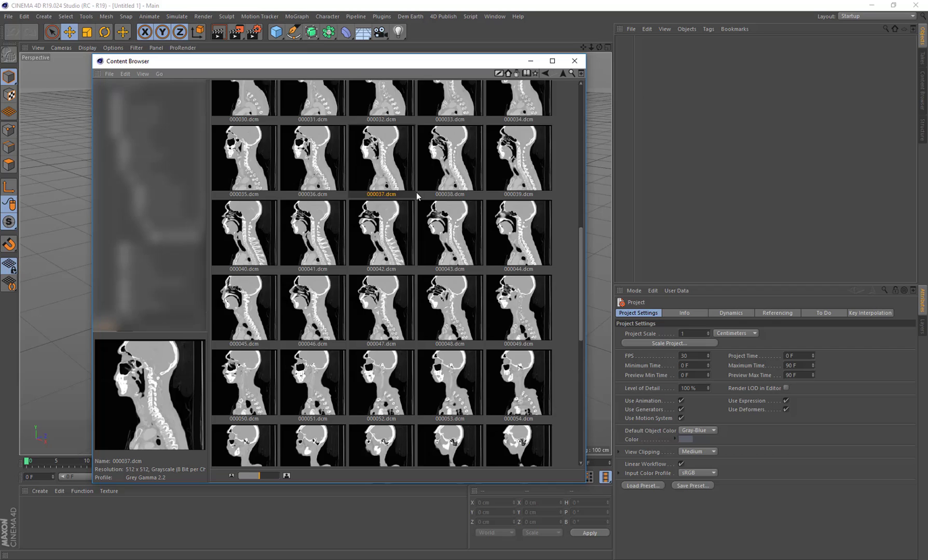
{"action": "scroll", "coordinate": [416, 193], "scroll_direction": "up", "scroll_amount": 6}
{"action": "left_click_drag", "start_coordinate": [428, 61], "coordinate": [408, 70]}
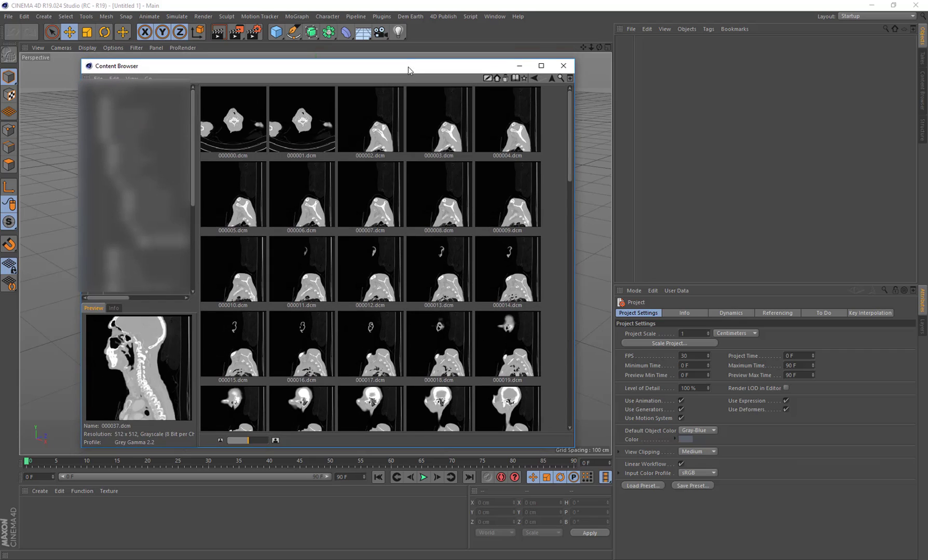